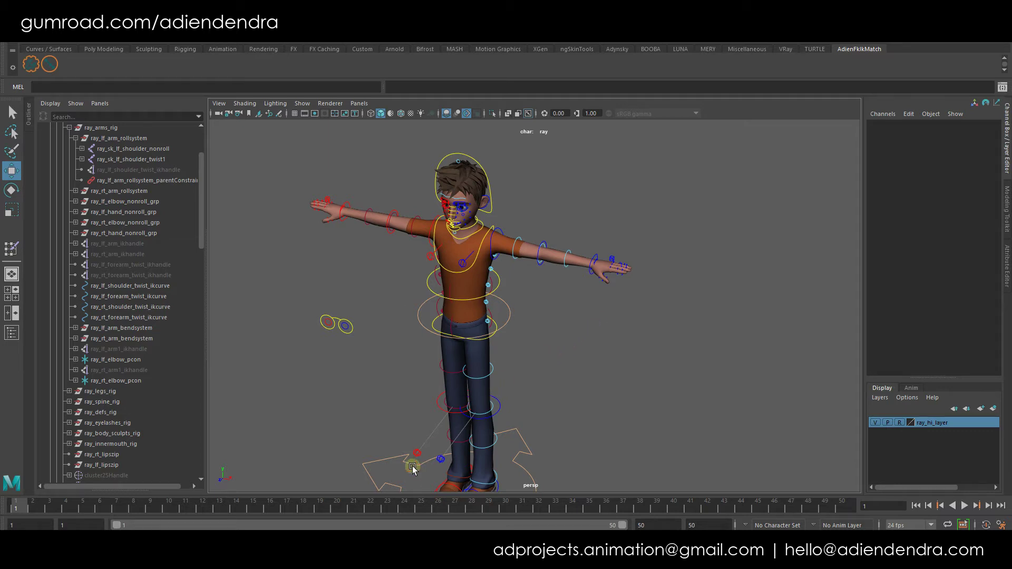
Try changing the stretch attribute of the left shoulder FK control, ray_ac_lf_shoulderFK, and undo the change
scroll(537, 382, up, 3)
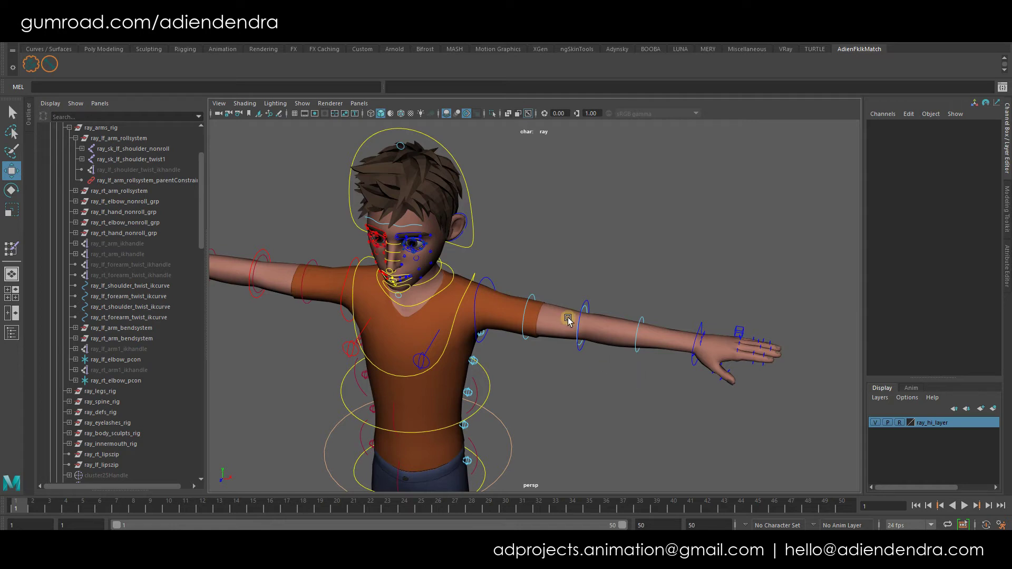
click(505, 289)
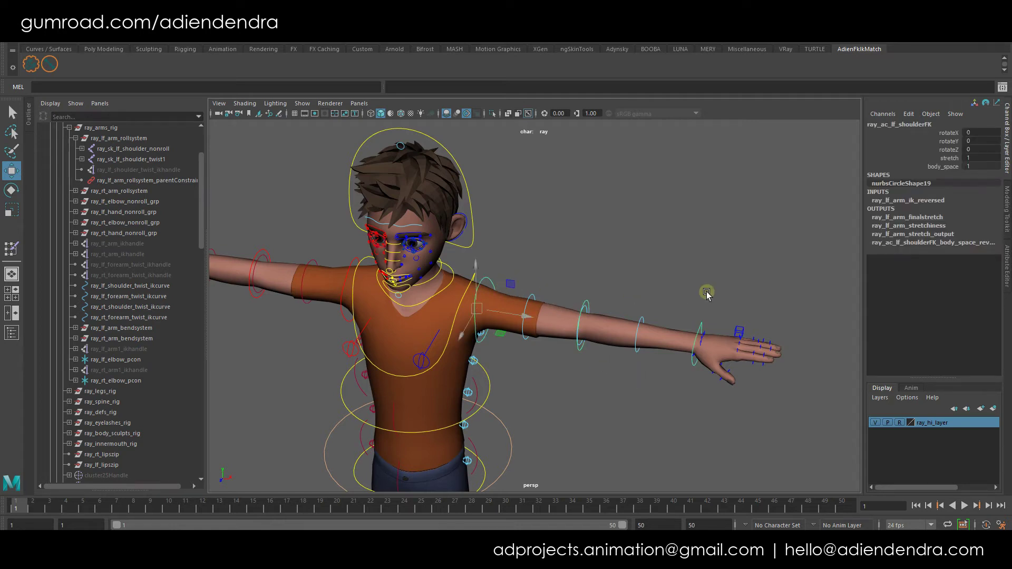
click(948, 158)
middle_drag(701, 200, 746, 198)
key(ctrl+z)
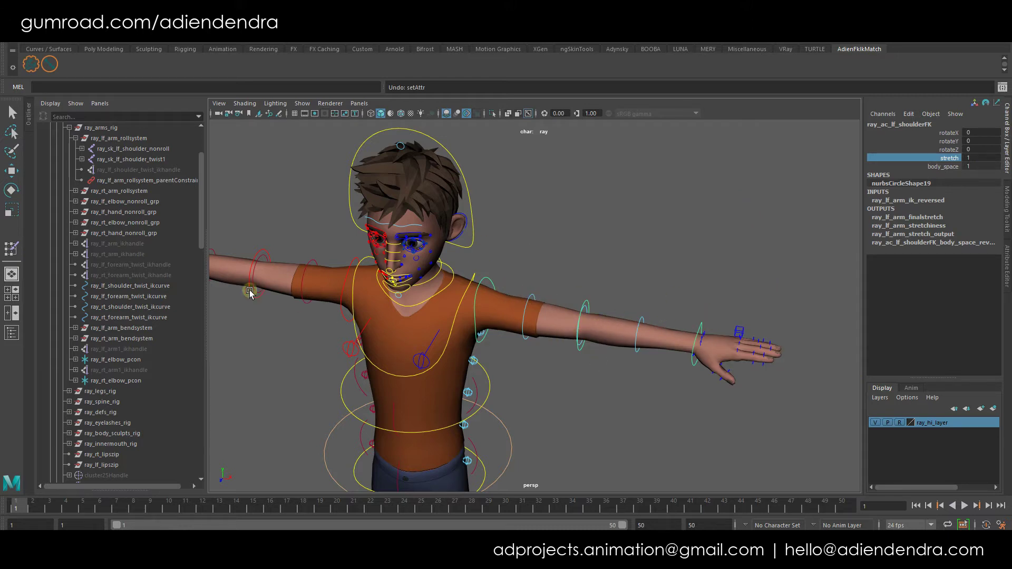
Open the AD Fk/Ik Match Setup tool and load ray_ac_lf_arm_settings as the Fk/Ik Arm Setup Controller
click(30, 64)
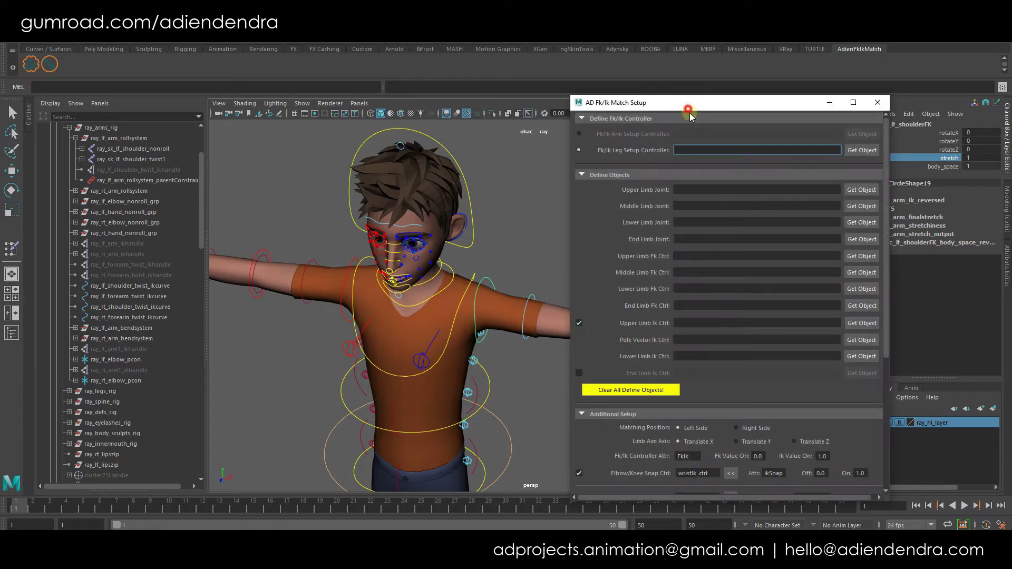
drag(689, 108, 737, 224)
alt+middle_drag(476, 226, 317, 186)
scroll(470, 235, down, 3)
click(571, 287)
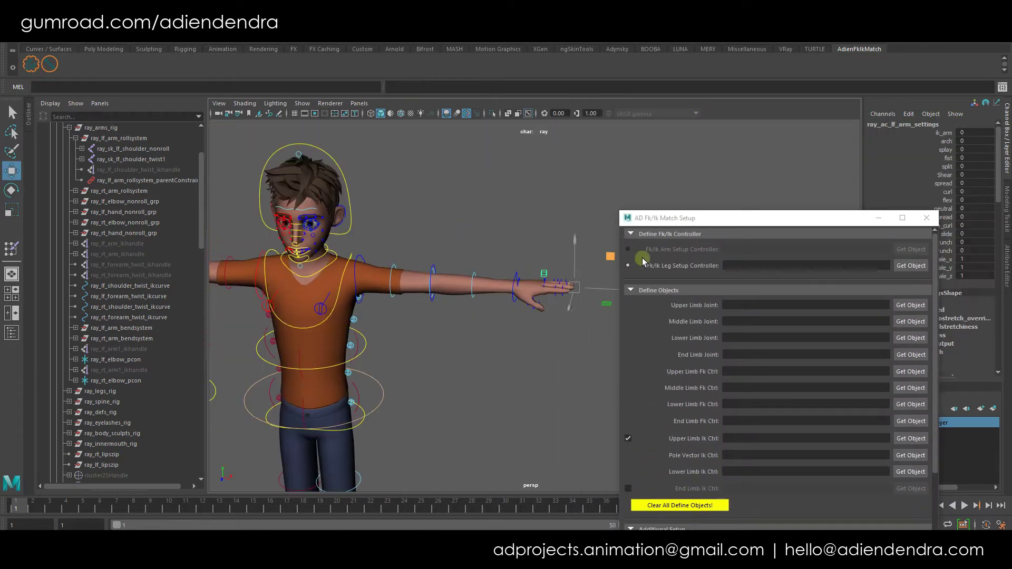
click(628, 248)
click(910, 249)
Assign ray_sk_lf_shoulder as the Upper Limb Joint and ray_sk_lf_elbow as the Middle Limb Joint
alt+middle_drag(407, 282, 465, 285)
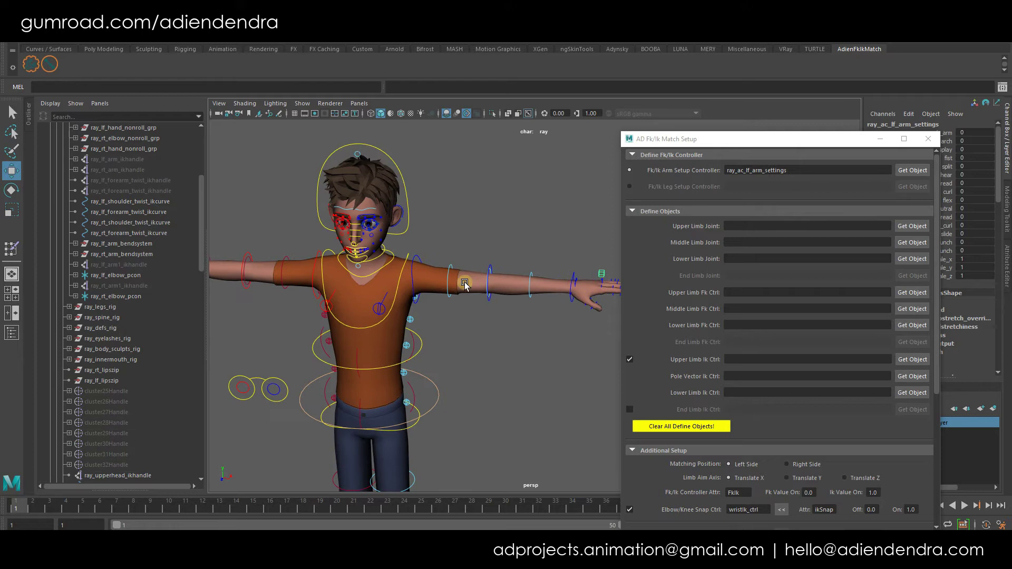
scroll(169, 285, down, 10)
drag(126, 254, 137, 268)
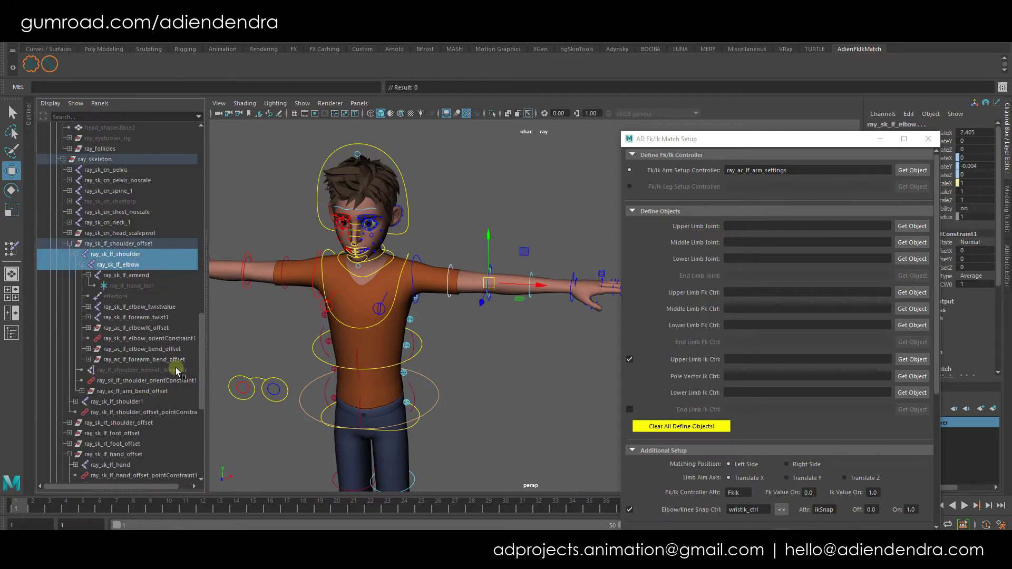
click(127, 254)
click(911, 226)
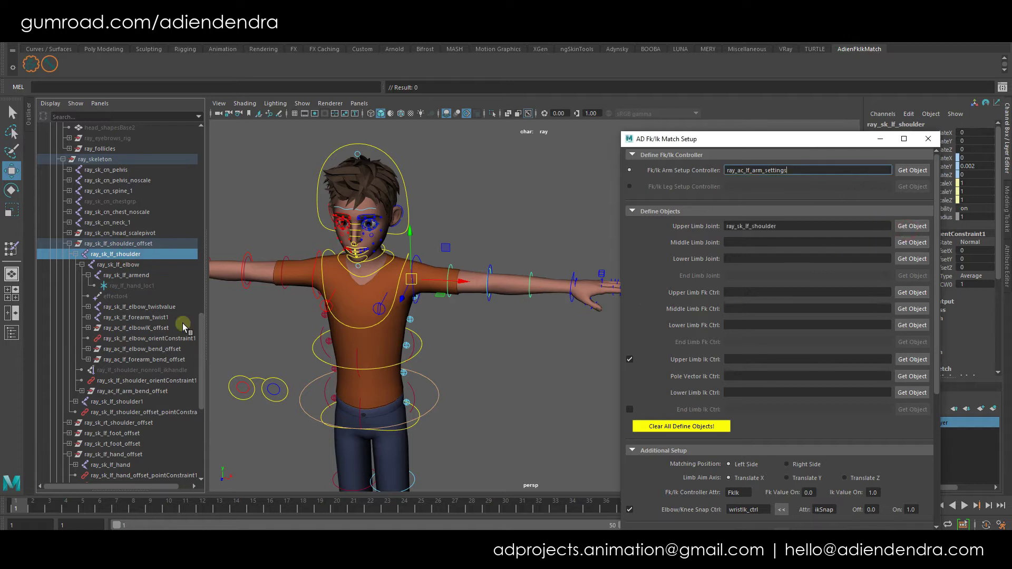
click(120, 265)
click(912, 243)
Trace ray_sk_lf_armend's output connections in the Node Editor to ray_sk_lf_hand_offset and assign that group as the Lower Limb Joint
scroll(147, 334, down, 3)
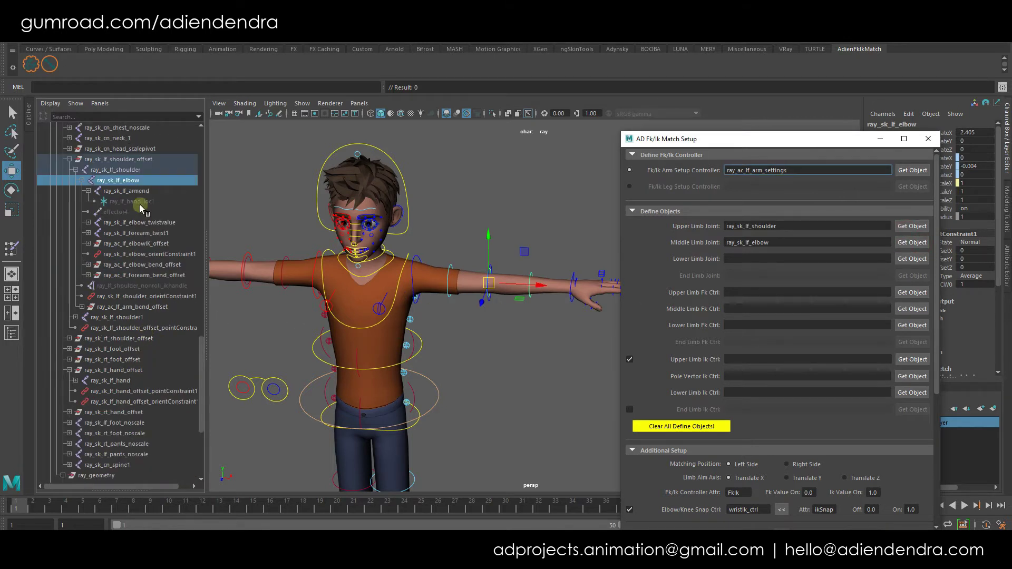
drag(728, 139, 688, 197)
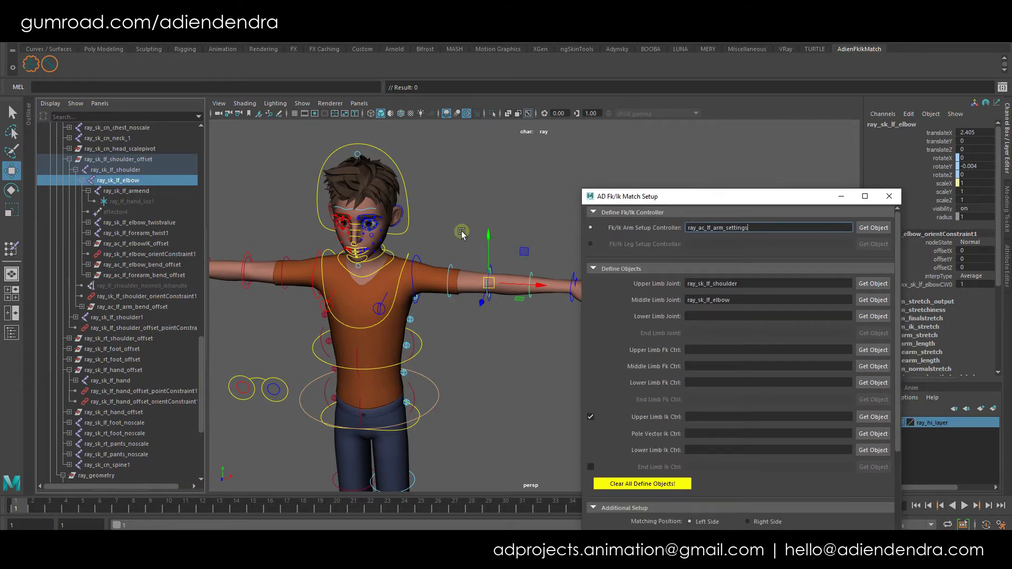
click(138, 192)
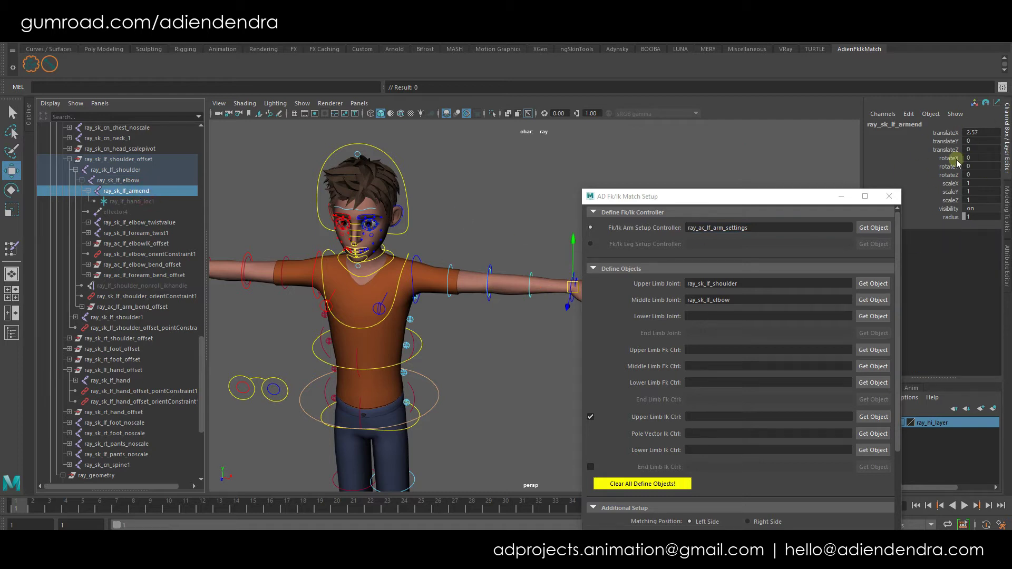
click(363, 49)
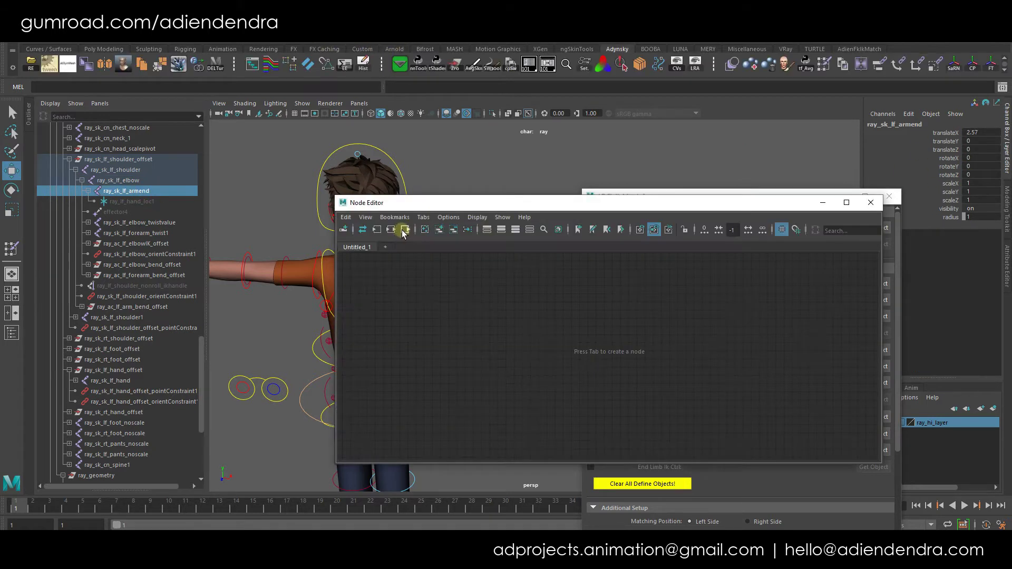
click(404, 230)
click(781, 291)
click(777, 333)
click(772, 425)
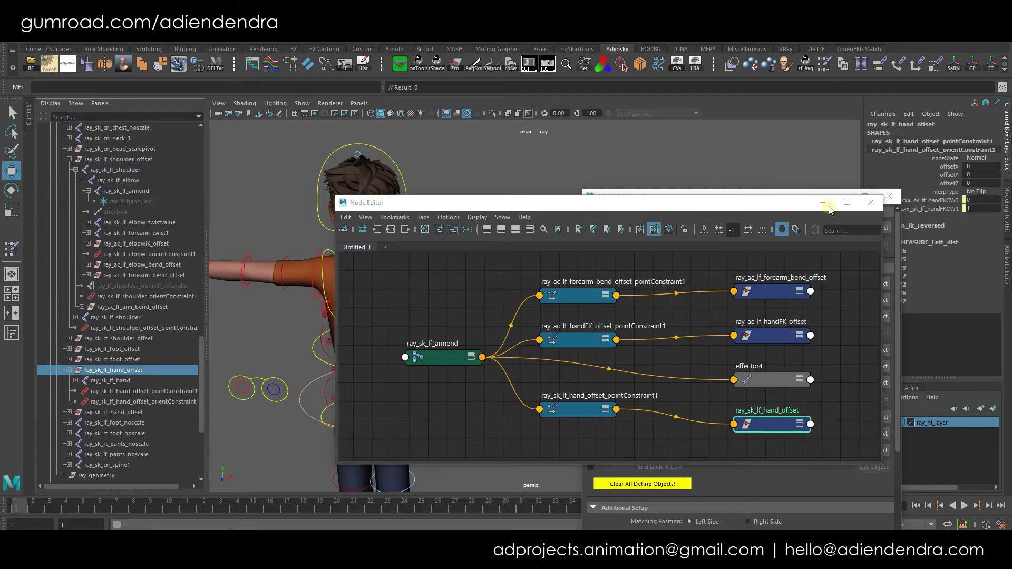
click(871, 203)
click(873, 316)
Assign ray_ac_lf_shoulderFK, ray_ac_lf_elbowFK and ray_ac_lf_handFK as the Upper, Middle and Lower Limb Fk controls
key(ctrl+a)
drag(722, 196, 683, 203)
click(367, 287)
click(833, 357)
click(424, 307)
click(832, 374)
click(494, 308)
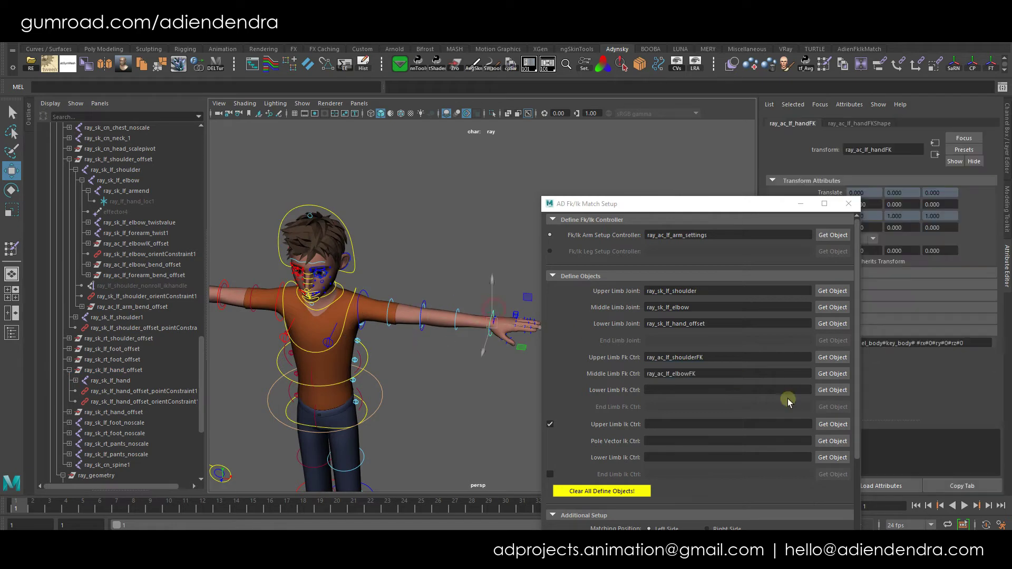
click(833, 391)
Switch the left arm to IK with its ik_arm attribute and assign ray_ac_lf_armPole as the Pole Vector Ik control
alt+middle_drag(515, 314, 478, 287)
click(478, 287)
key(ctrl+a)
click(944, 134)
middle_drag(470, 159, 596, 160)
alt+right_drag(388, 259, 477, 190)
click(442, 170)
click(832, 441)
Disable the Upper Limb Ik control and assign ray_ac_lf_handIK as the Lower Limb Ik control
alt+middle_drag(350, 305, 364, 309)
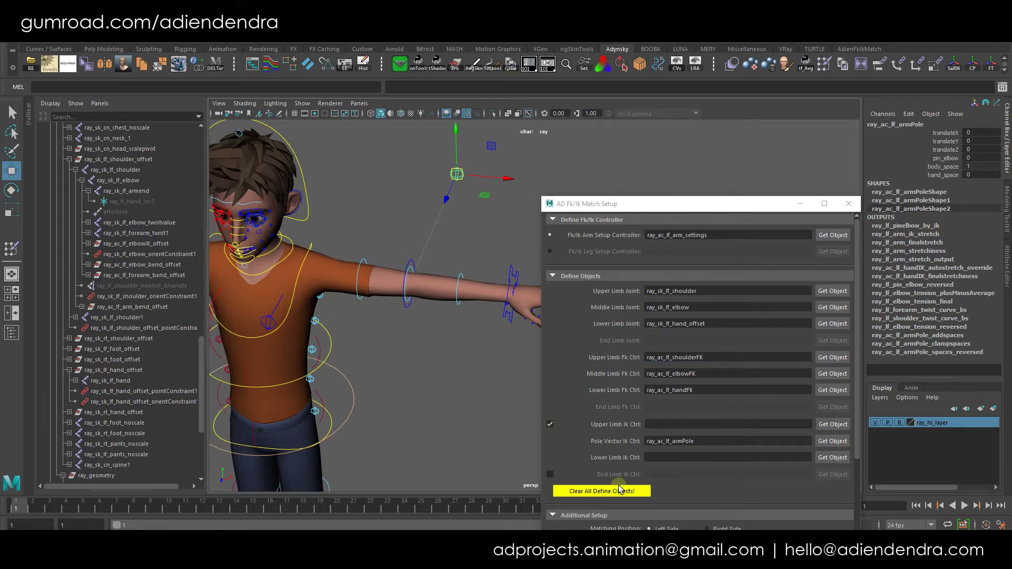
click(552, 424)
drag(671, 205, 725, 116)
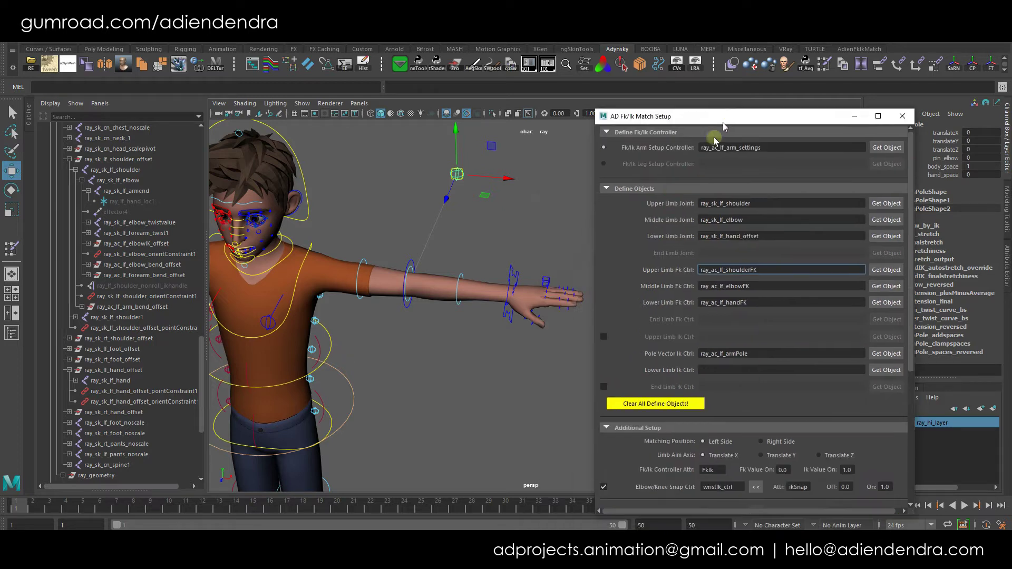
click(516, 278)
click(887, 368)
Set the Fk/Ik Controller Attr to ik_arm and test that switch on the left arm settings control
scroll(517, 350, down, 3)
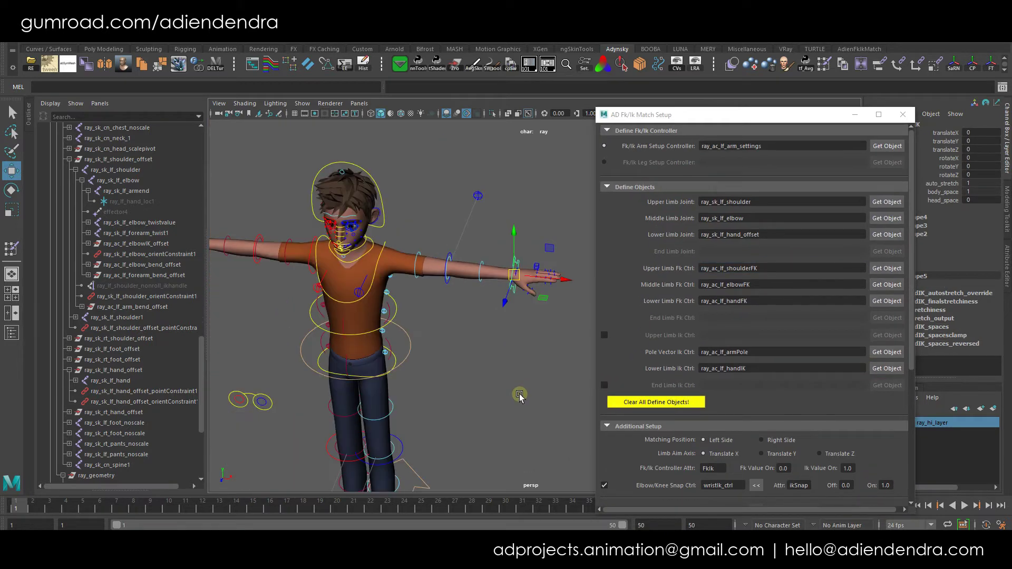
drag(708, 119, 721, 68)
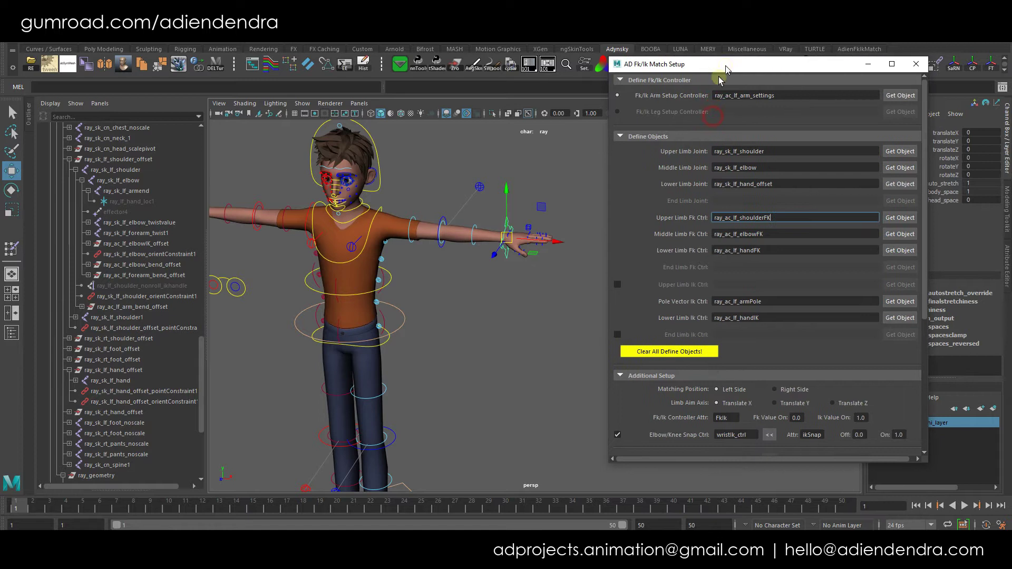
scroll(501, 303, up, 1)
click(115, 169)
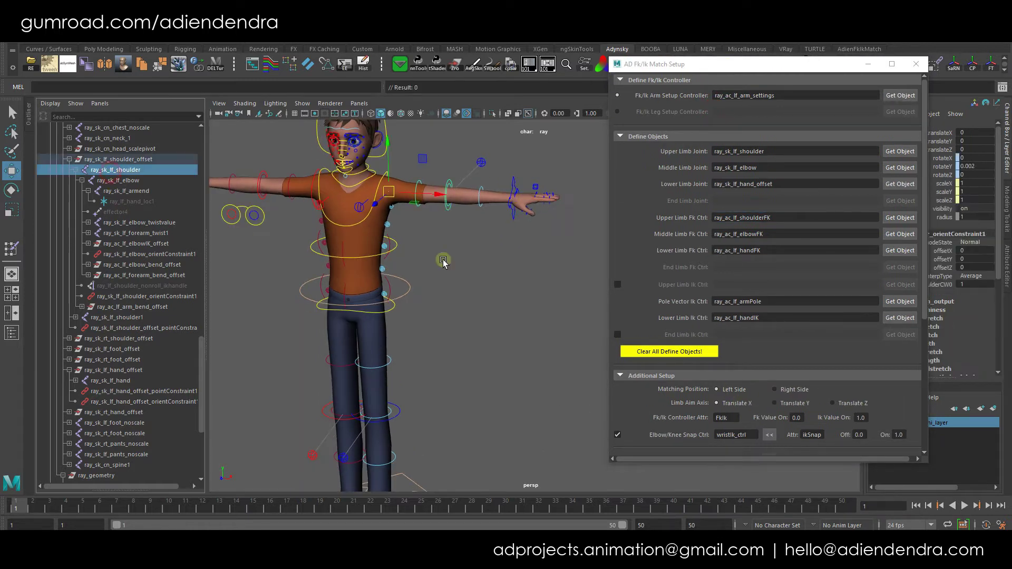
double_click(729, 418)
click(536, 187)
drag(835, 66, 774, 80)
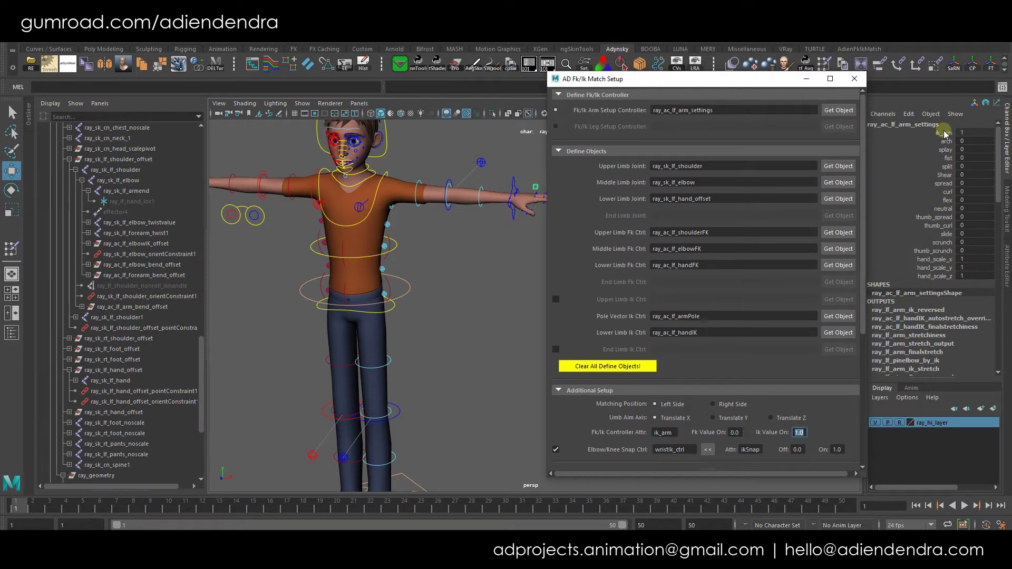
click(945, 133)
middle_drag(499, 288, 430, 287)
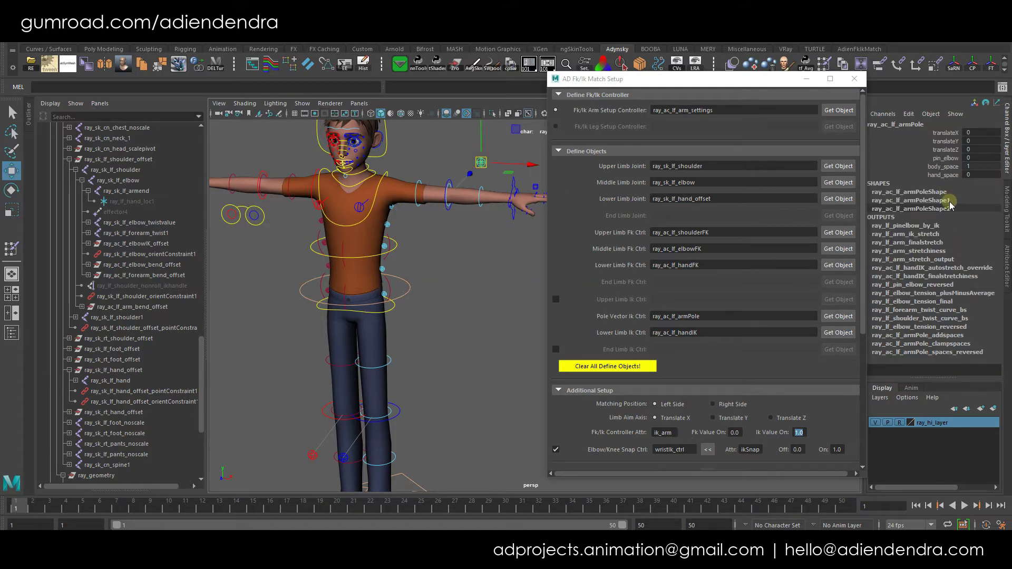
Set the Elbow/Knee Snap control to ray_ac_lf_armPole with pin_elbow as its attribute
click(711, 450)
double_click(750, 449)
text(pin_elbo)
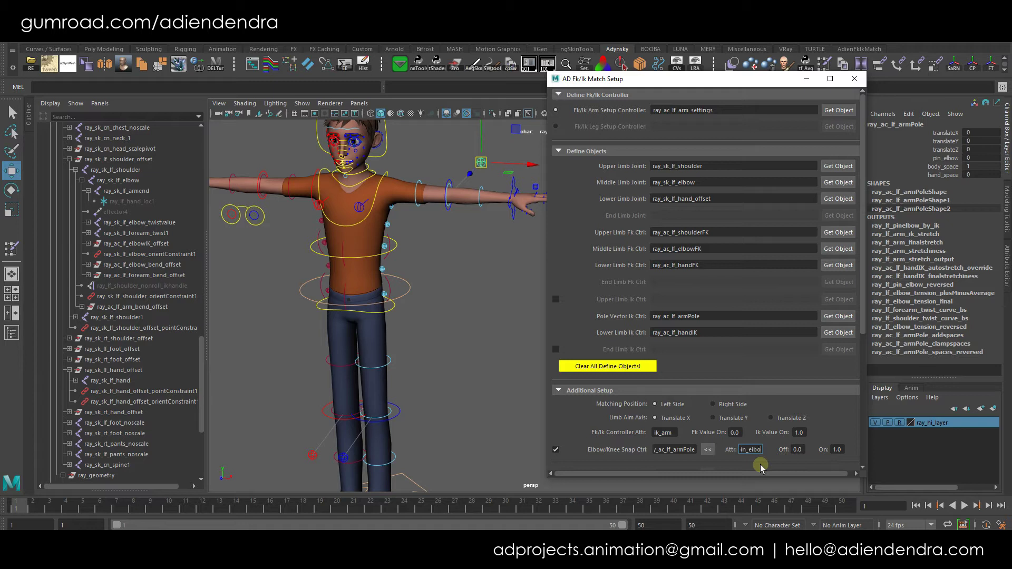
text(w)
Enable using the stretch attribute instead of the Fk controller translate
scroll(759, 377, down, 5)
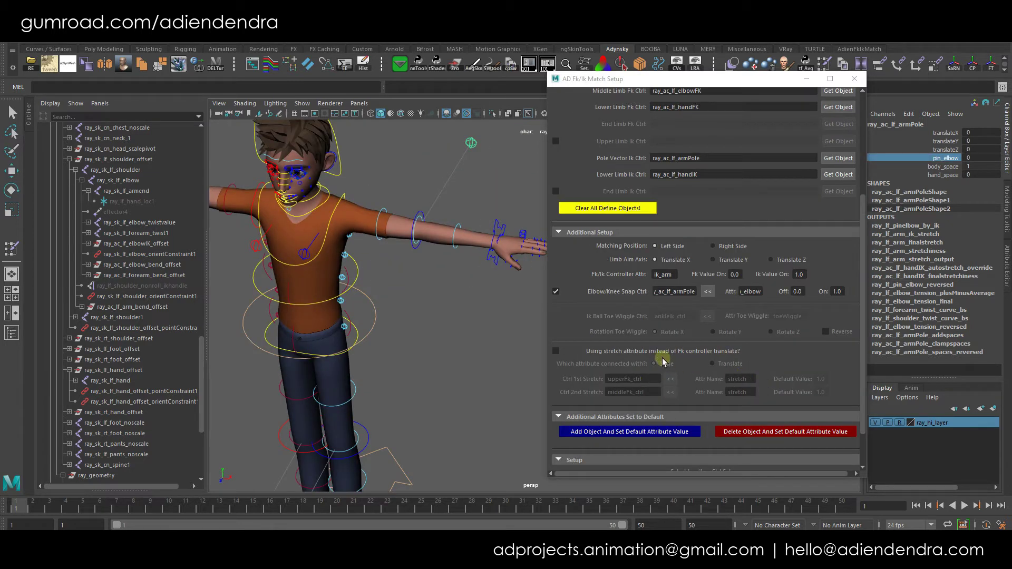
alt+drag(447, 343, 446, 364)
click(556, 351)
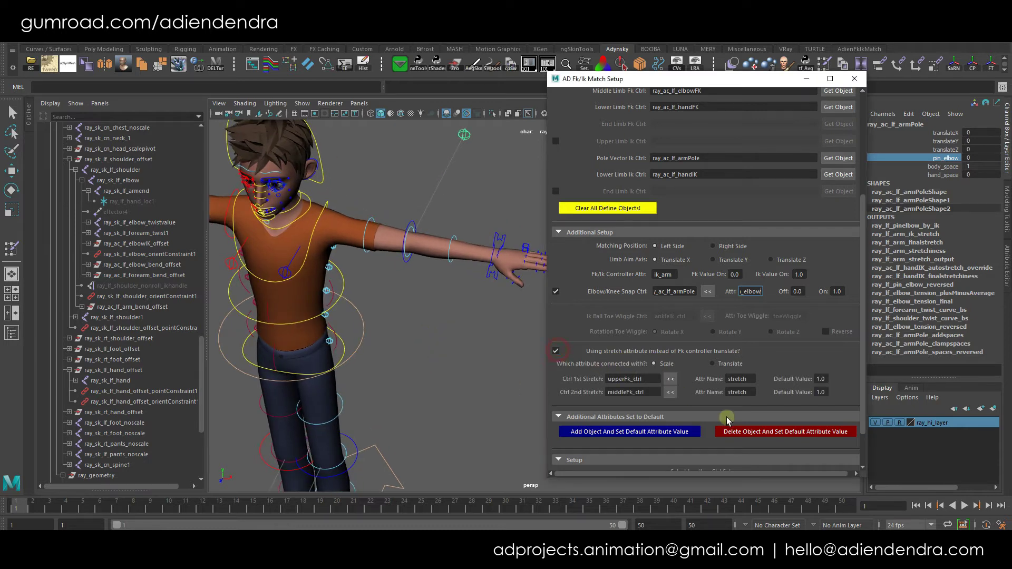
alt+drag(436, 311, 487, 324)
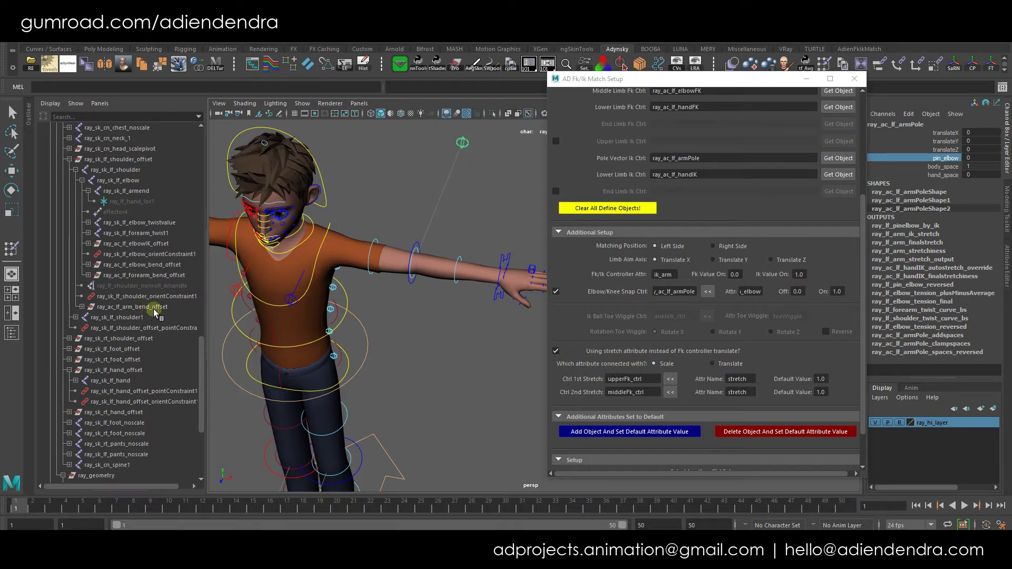
Test a stretch of 2 on ray_ac_lf_shoulderFK in FK mode, inspect the shoulder, elbow and arm-end joints, and undo the test
click(532, 269)
click(945, 136)
click(948, 158)
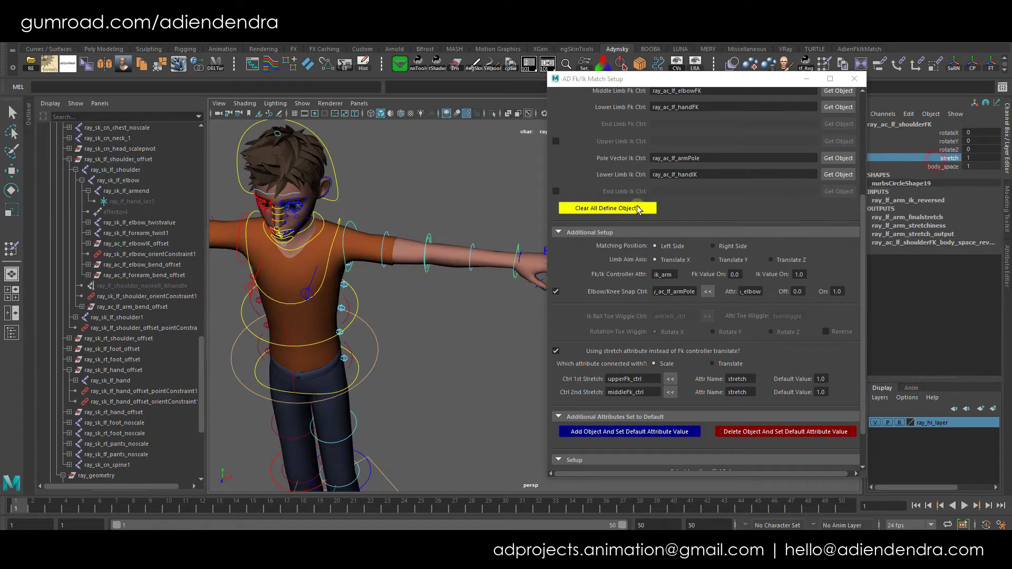
middle_drag(486, 227, 486, 231)
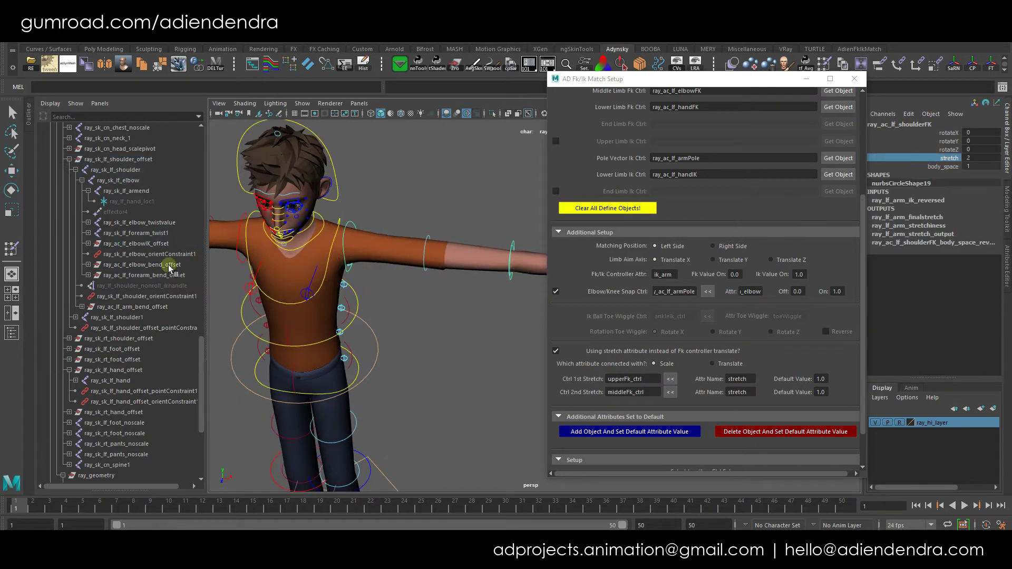
click(123, 181)
click(123, 190)
click(121, 181)
click(117, 171)
key(ctrl+z)
key(ctrl+z)
key(ctrl+z)
key(ctrl+z)
key(ctrl+z)
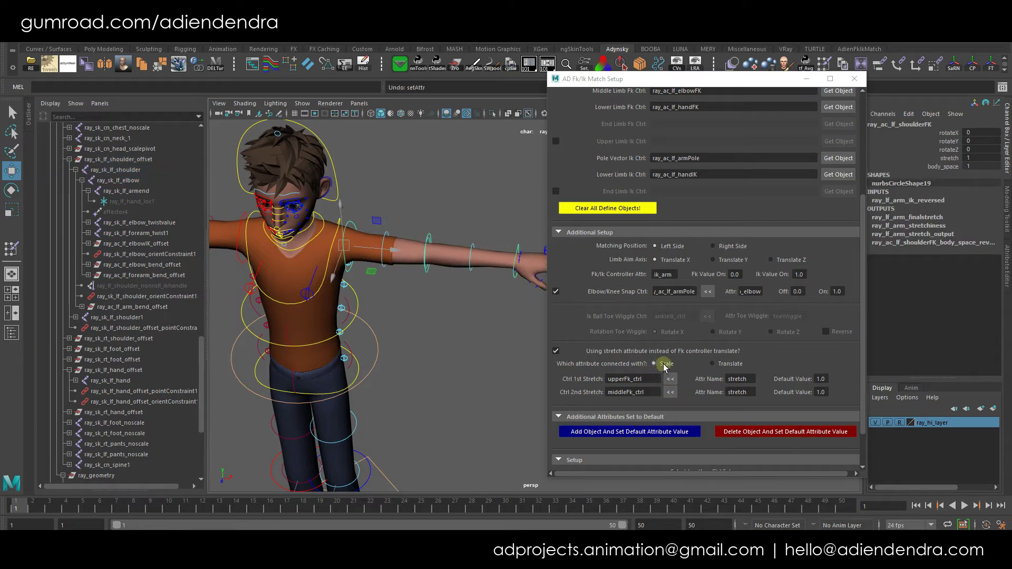
Assign ray_ac_lf_shoulderFK and ray_ac_lf_elbowFK as the 1st and 2nd stretch controls, keeping attribute stretch and default value 1.0
click(409, 377)
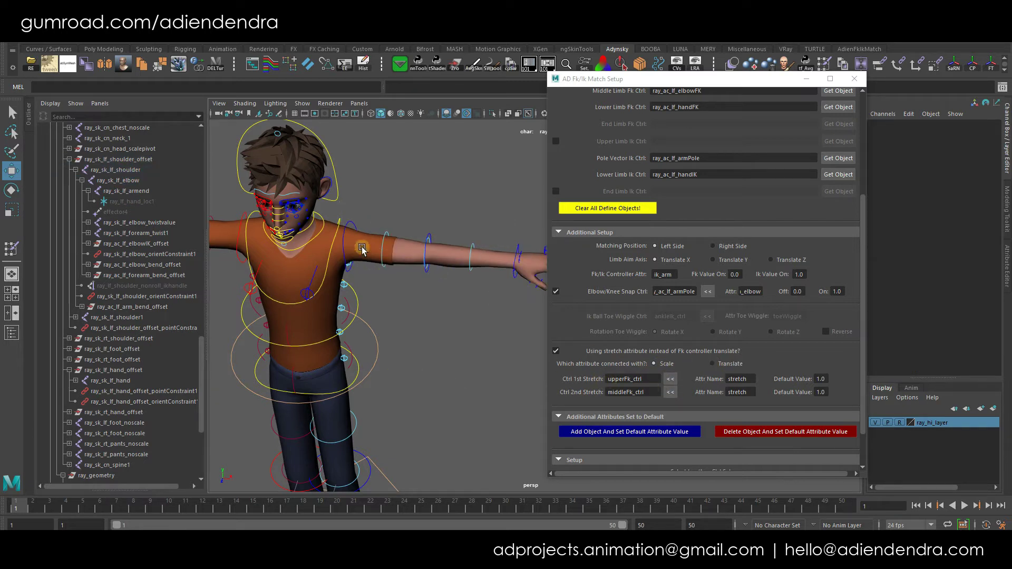
click(356, 226)
scroll(647, 383, down, 1)
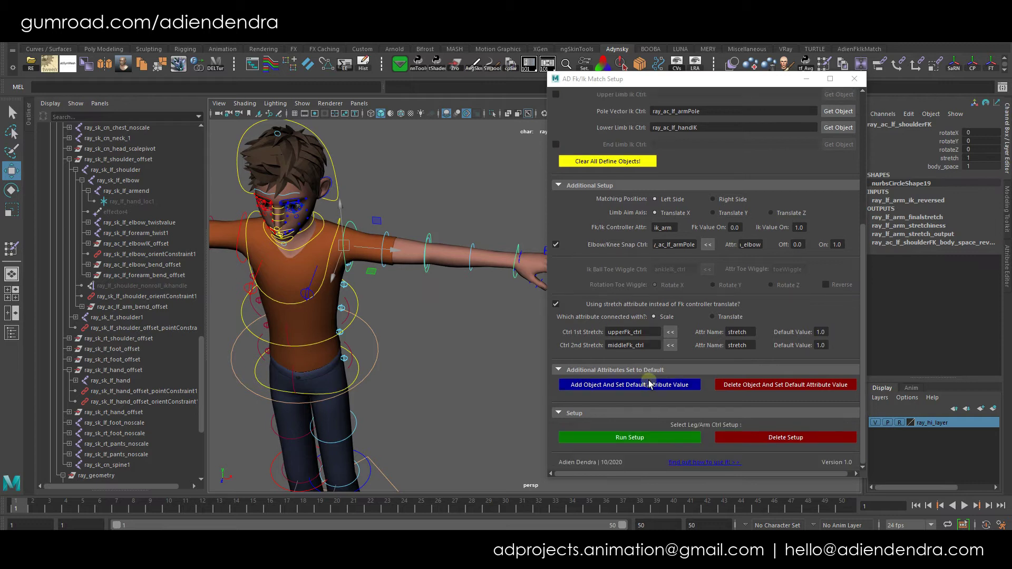
click(670, 332)
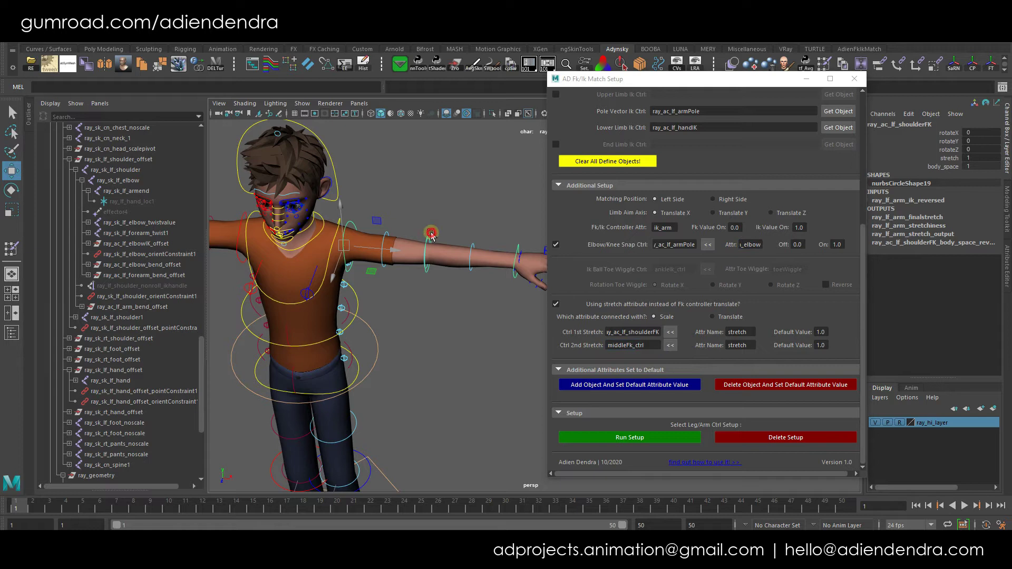
click(472, 257)
click(670, 345)
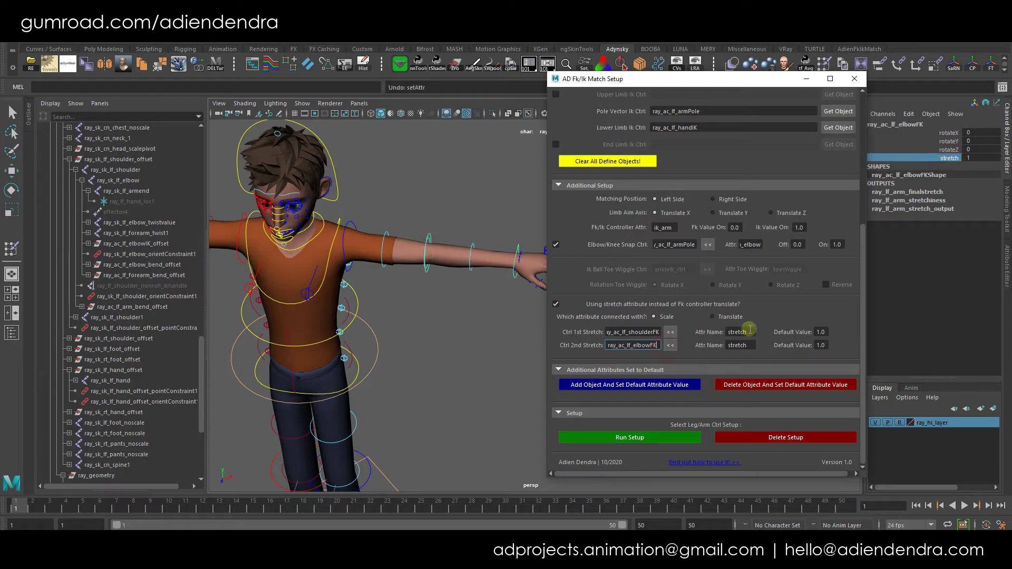
click(353, 224)
key(w)
click(736, 345)
click(821, 346)
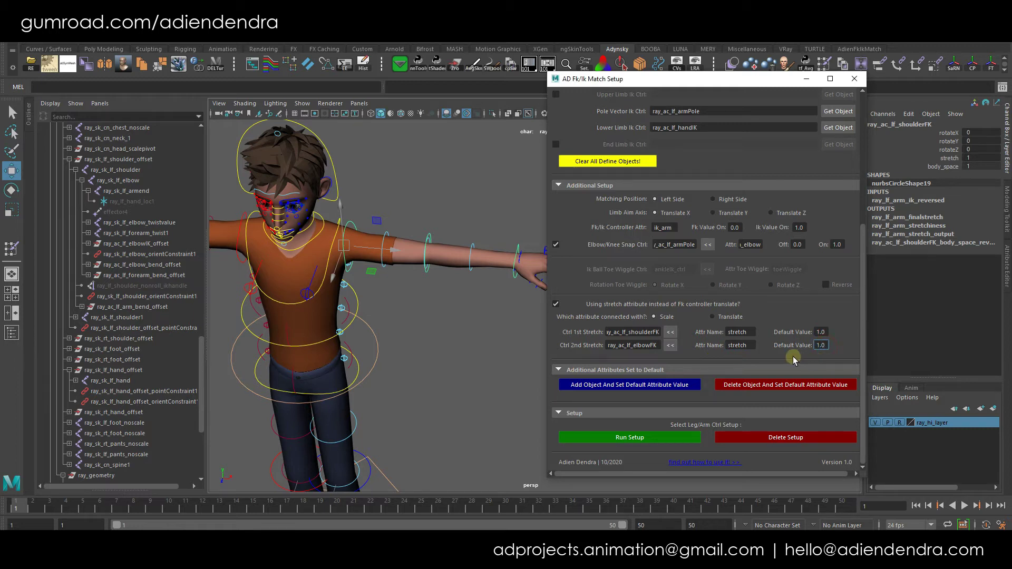
Add ray_ac_lf_handIK as an additional object with attribute auto_stretch and a default value of 1 for Ik
key(f)
click(453, 237)
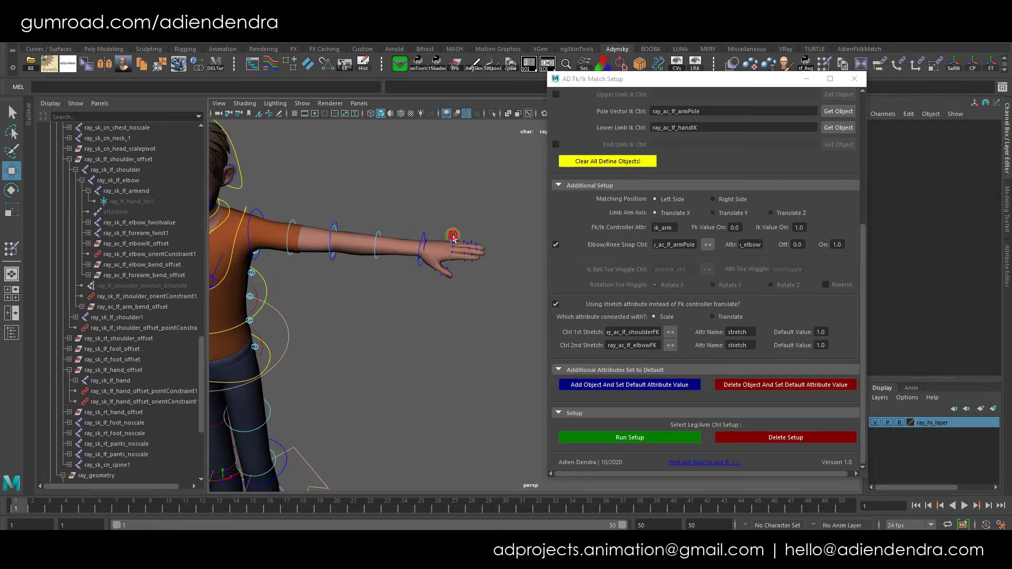
click(672, 386)
click(656, 403)
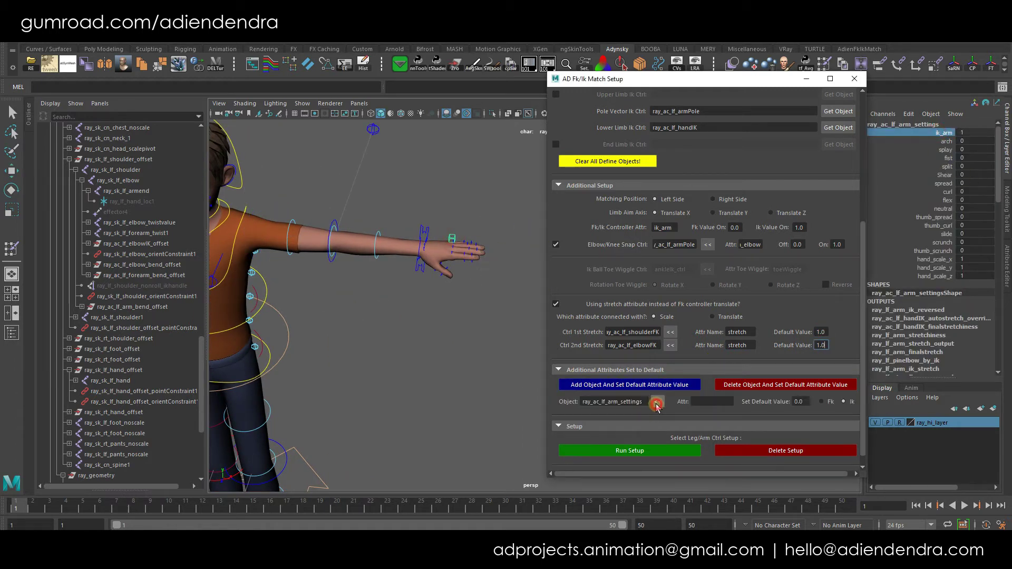
click(424, 237)
click(657, 403)
click(710, 403)
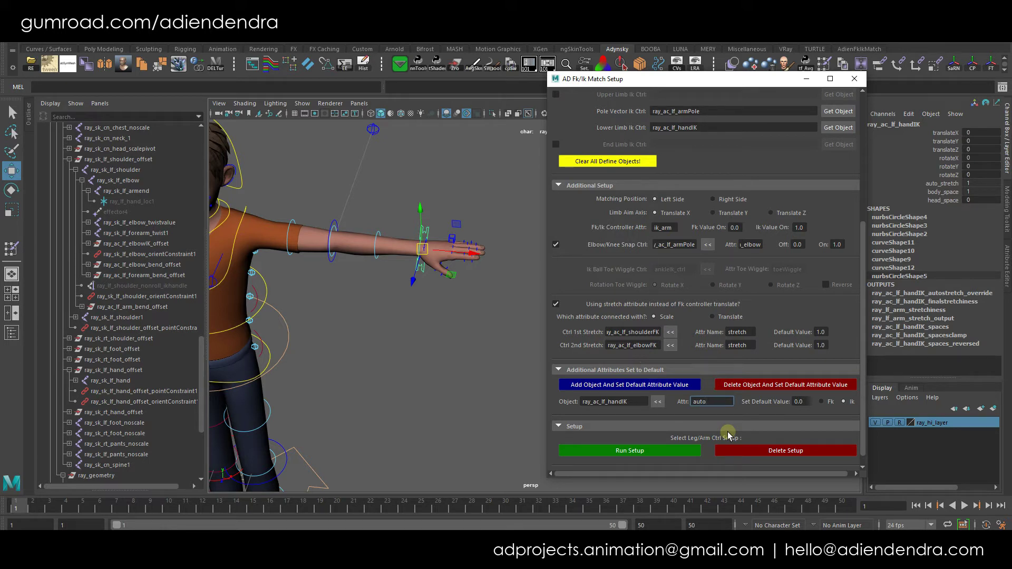
click(796, 402)
text(1)
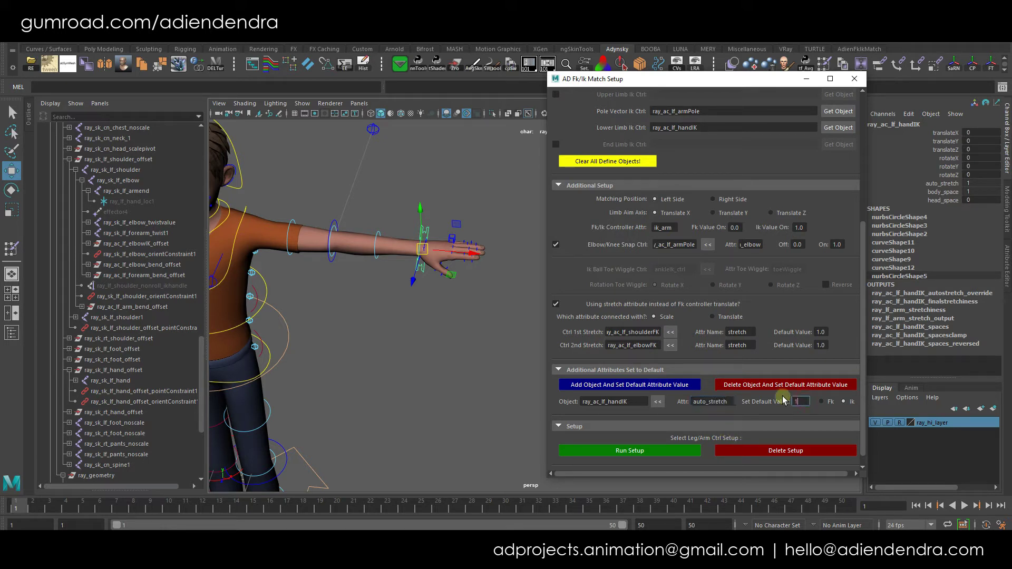
Run the Fk/Ik match setup for the left arm
scroll(441, 322, down, 4)
mouse_move(443, 322)
alt+mouse_down()
mouse_move(436, 312)
mouse_move(448, 317)
alt+mouse_up()
click(629, 450)
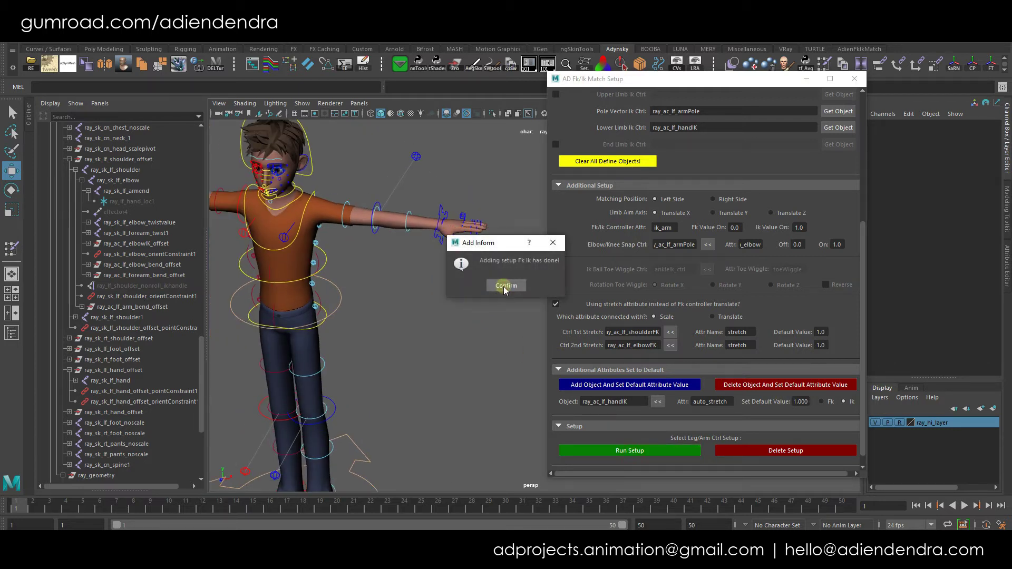
click(505, 286)
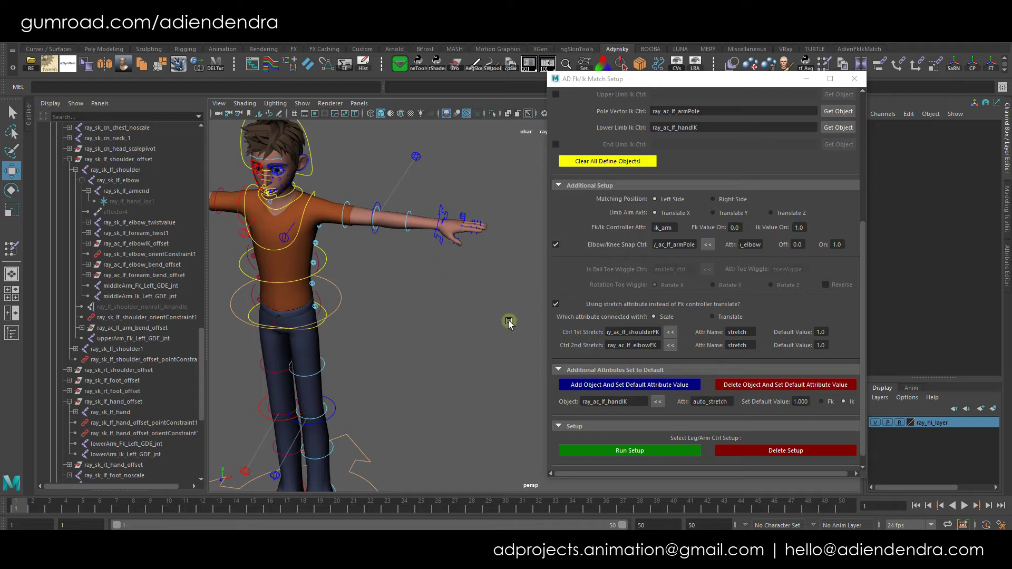
Delete the match setup stored on the left arm settings control
click(462, 217)
click(785, 451)
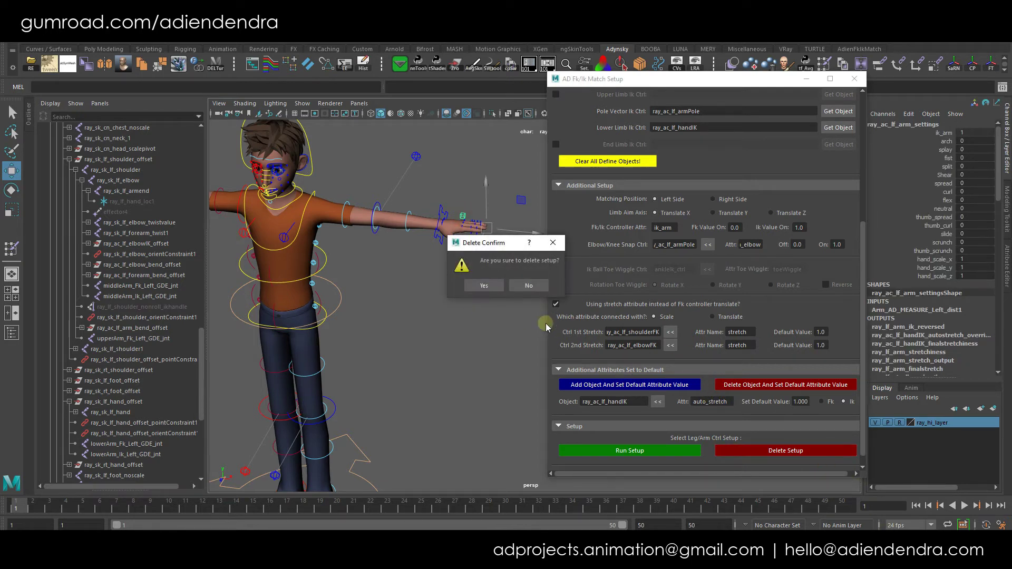
click(484, 285)
Try to run the setup with the additional attribute name changed to auto_stretchs
click(728, 403)
text(s)
alt+middle_drag(464, 401, 468, 399)
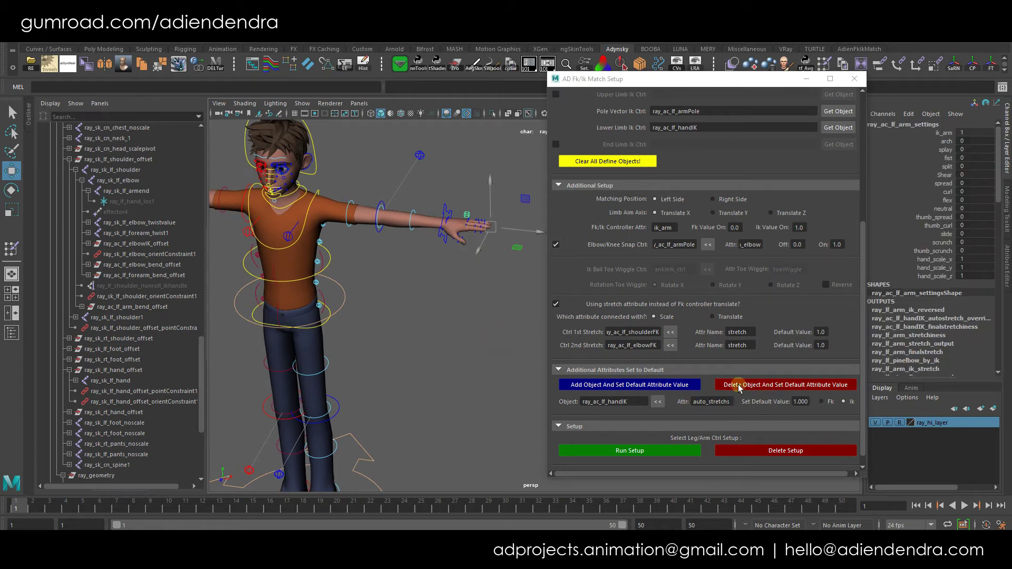
click(630, 451)
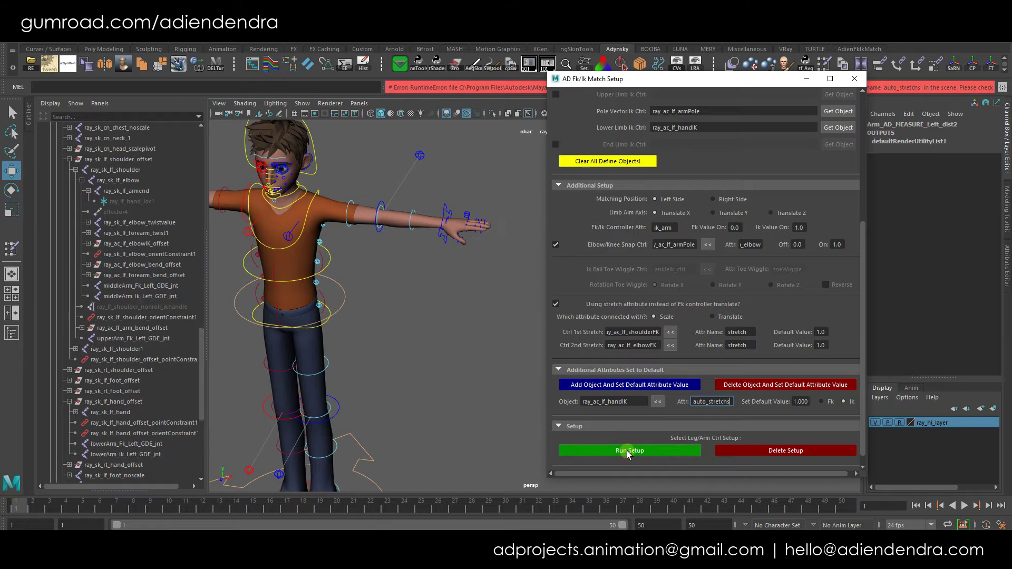
Correct the additional attribute name to auto_stretch and try running the setup again
drag(684, 84, 486, 140)
drag(792, 88, 1008, 88)
drag(522, 131, 750, 126)
click(529, 169)
click(759, 451)
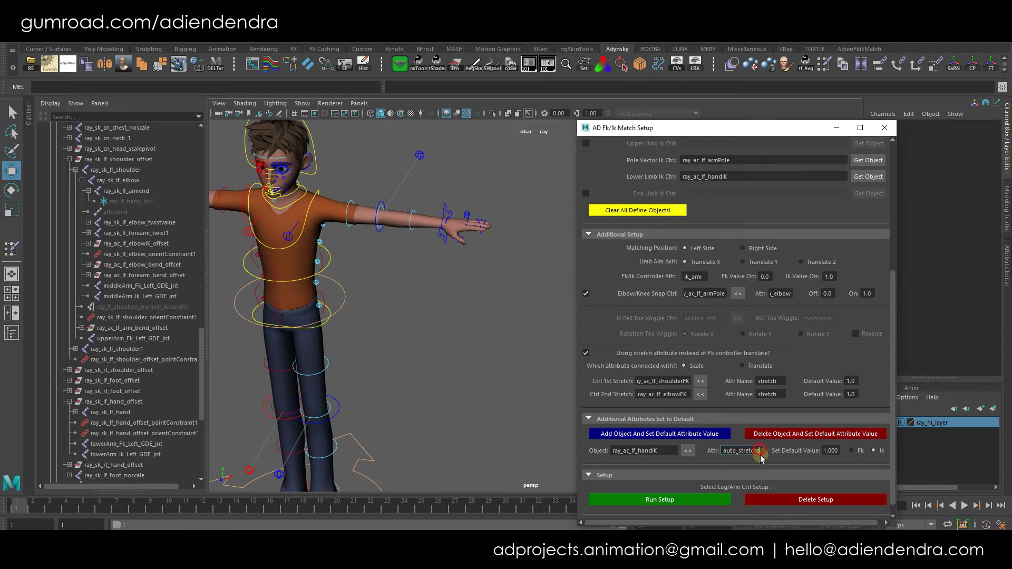
click(645, 499)
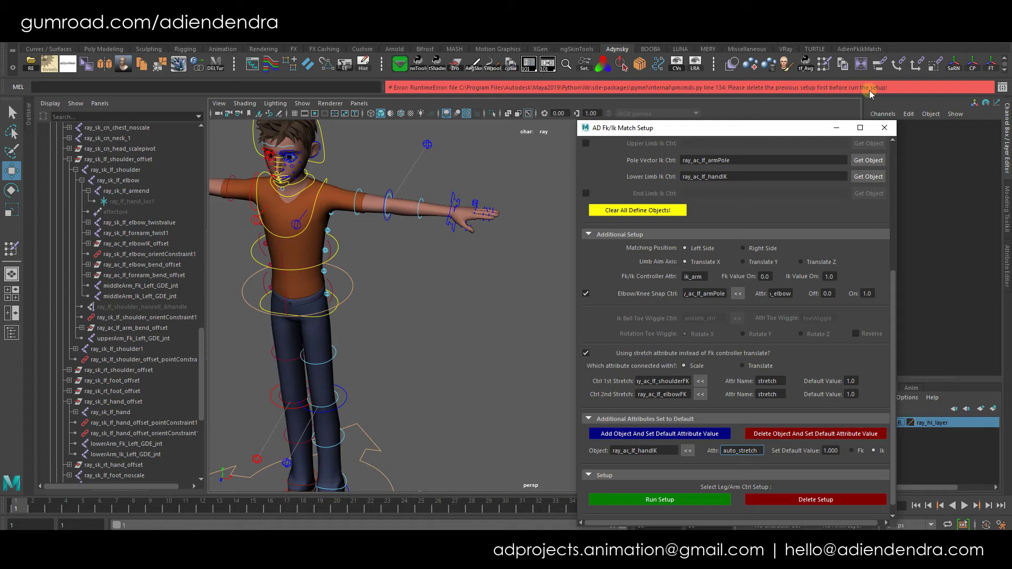
Select the left arm settings control and delete its previous incomplete setup
click(519, 244)
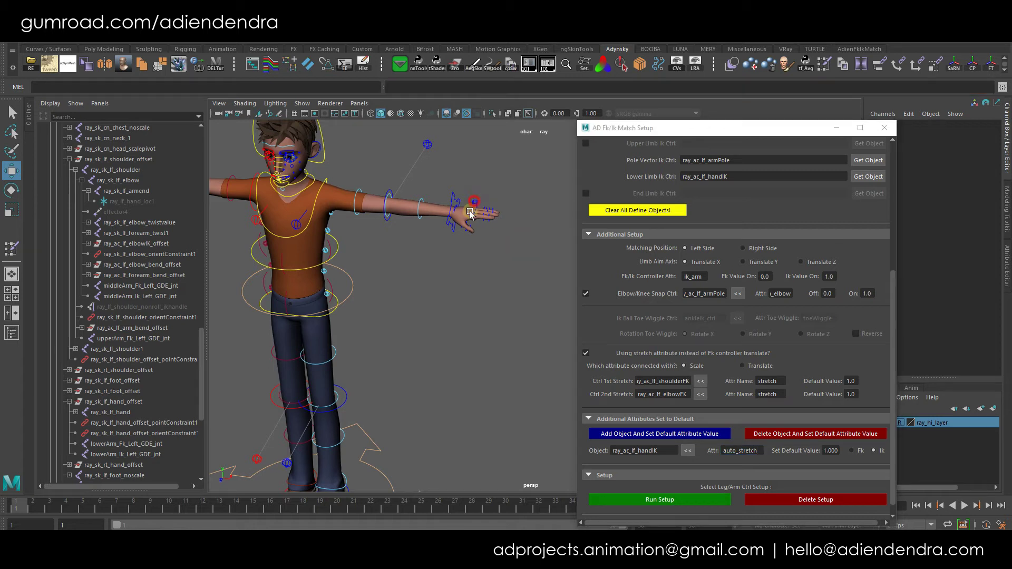
click(474, 201)
scroll(750, 257, up, 4)
scroll(796, 327, down, 4)
click(815, 486)
click(467, 287)
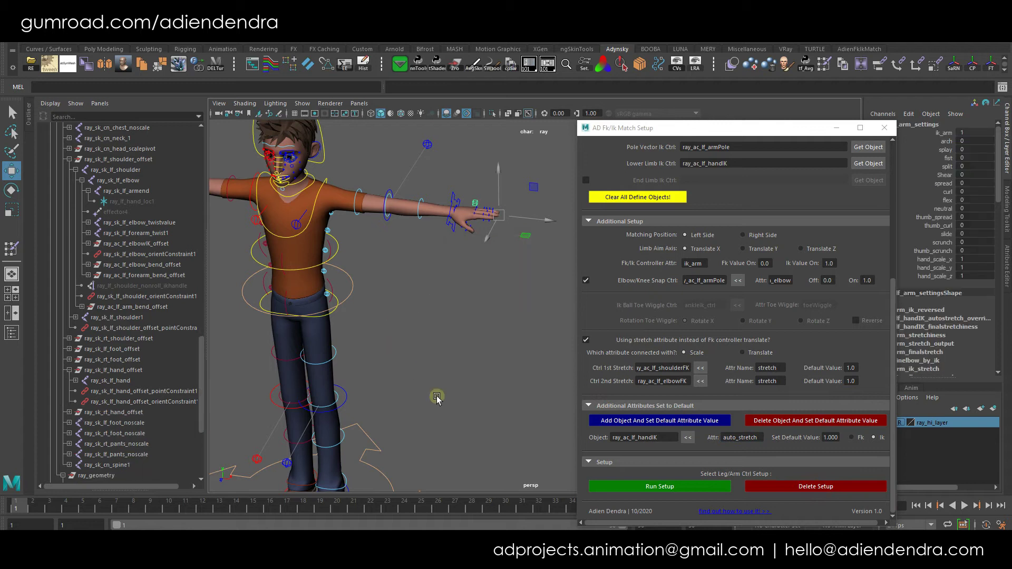
Run the left arm's match setup with auto_stretch as the additional attribute
click(757, 437)
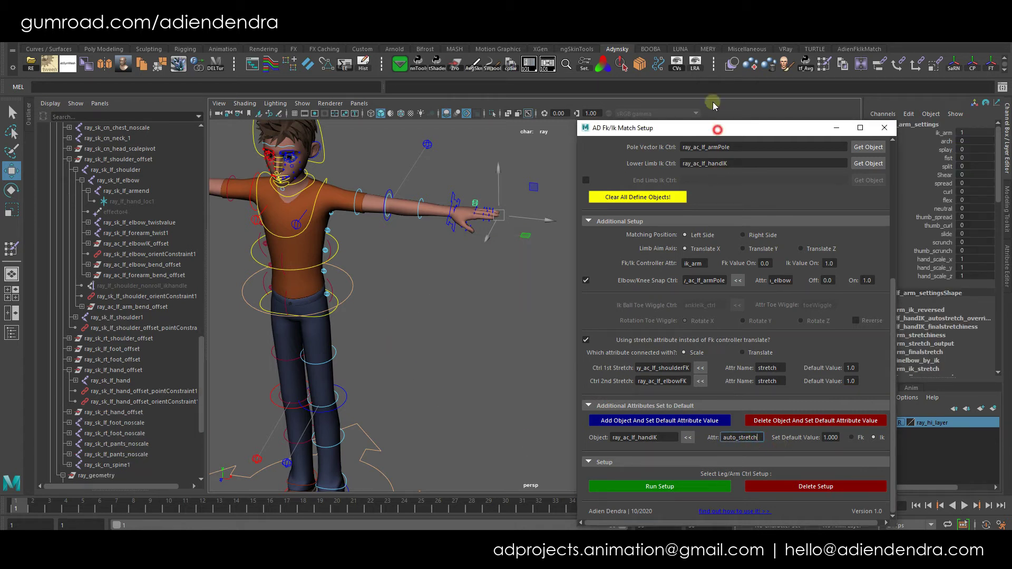
drag(717, 133, 712, 100)
click(654, 455)
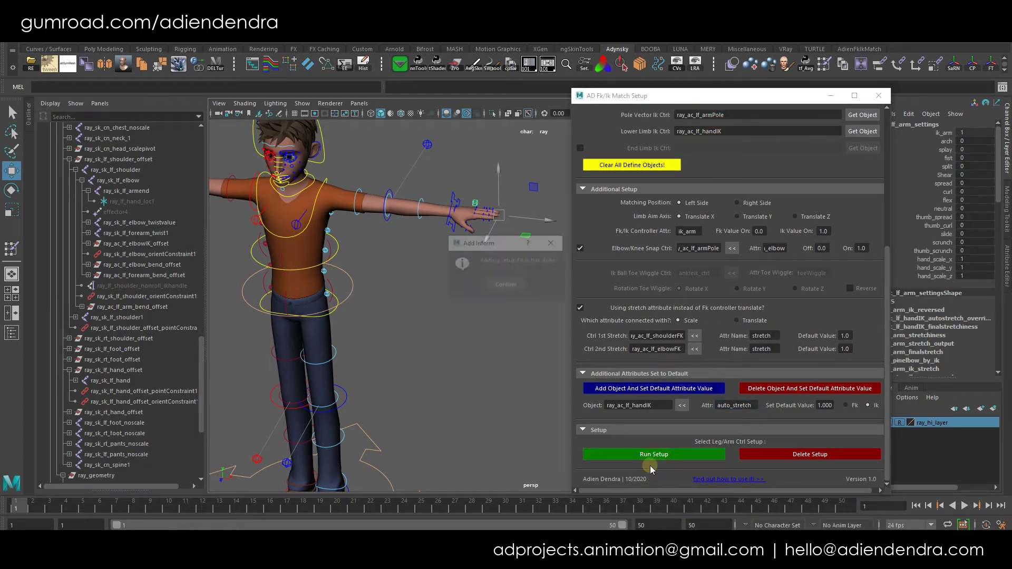
click(506, 286)
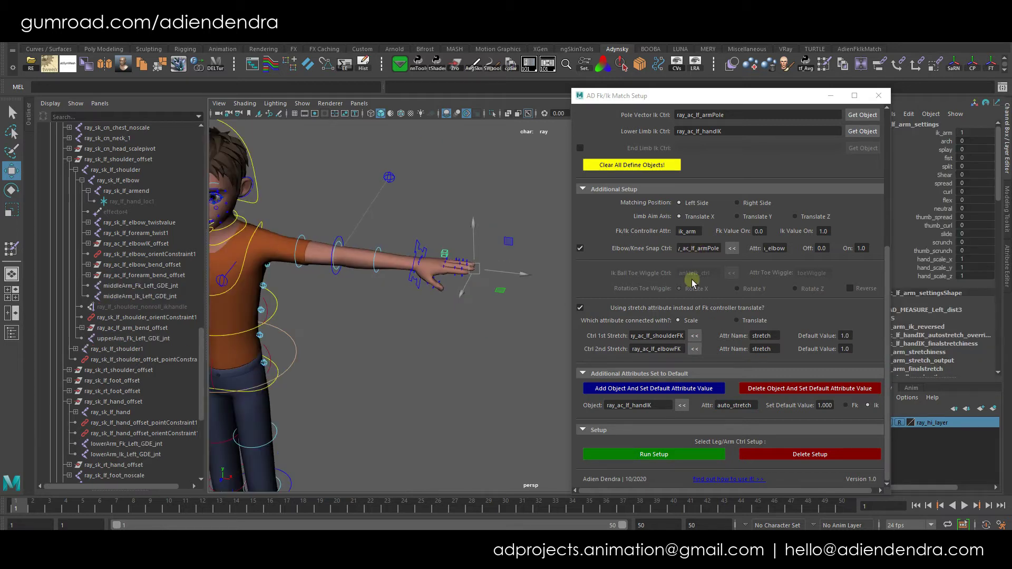
Review the defined objects in the setup and open the AD Fk/Ik Match tool
scroll(703, 322, up, 2)
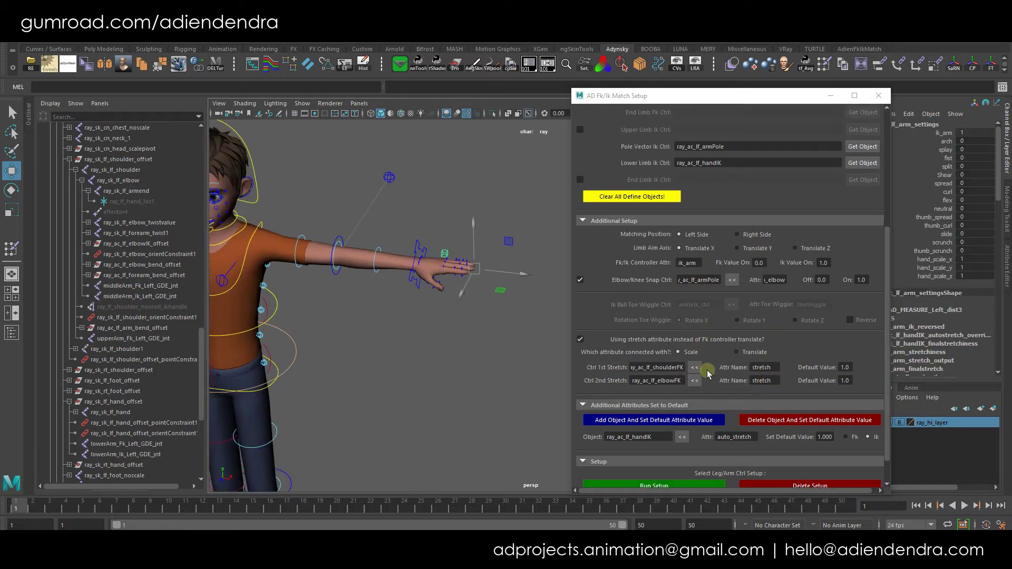
scroll(712, 323, up, 10)
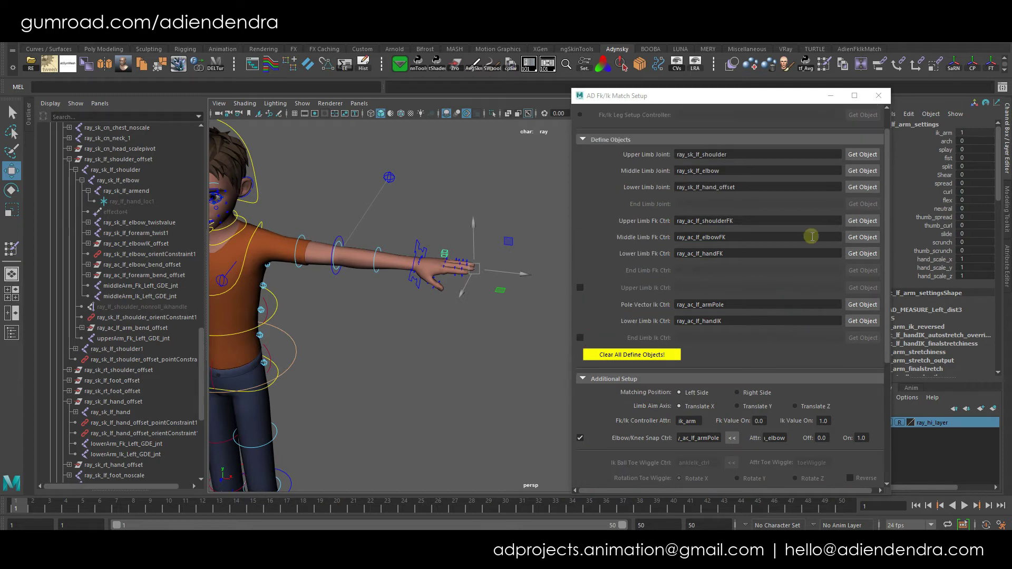
scroll(751, 203, down, 12)
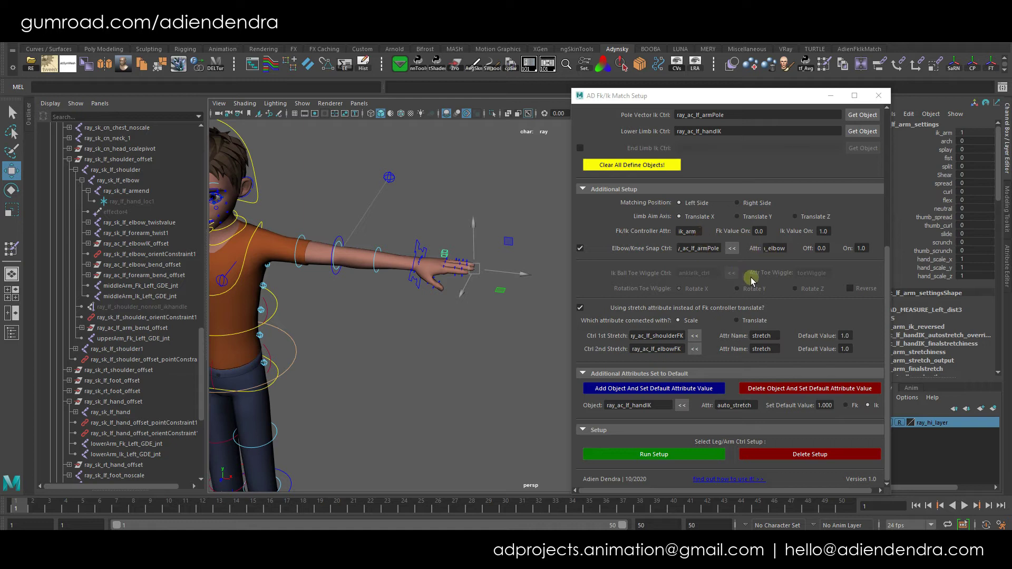
alt+drag(440, 314, 450, 307)
click(444, 296)
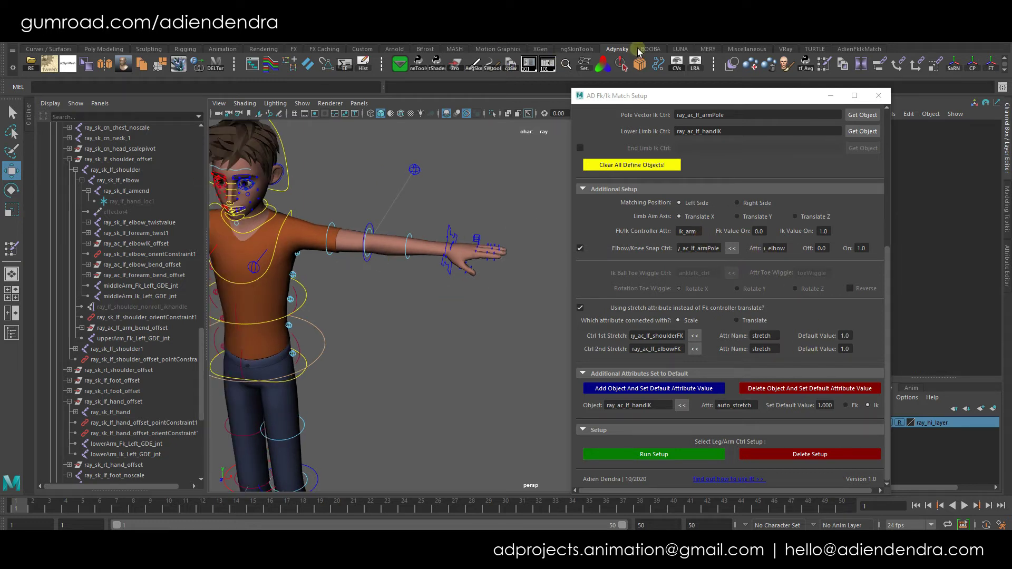
click(859, 49)
click(31, 64)
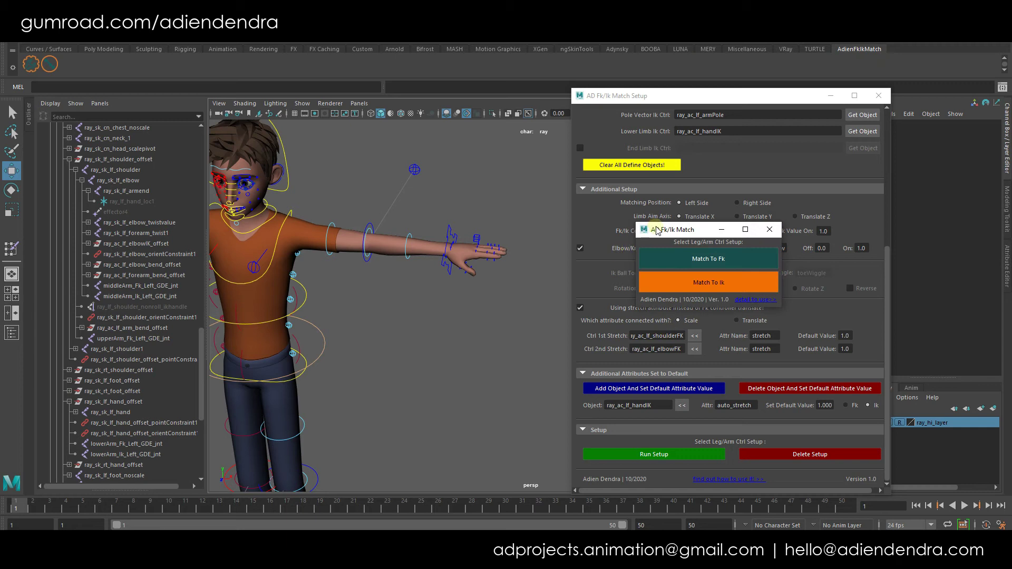
Pose the left arm downward by moving and rotating ray_ac_lf_handIK, and match the arm to Fk
click(451, 255)
key(e)
drag(353, 388, 348, 343)
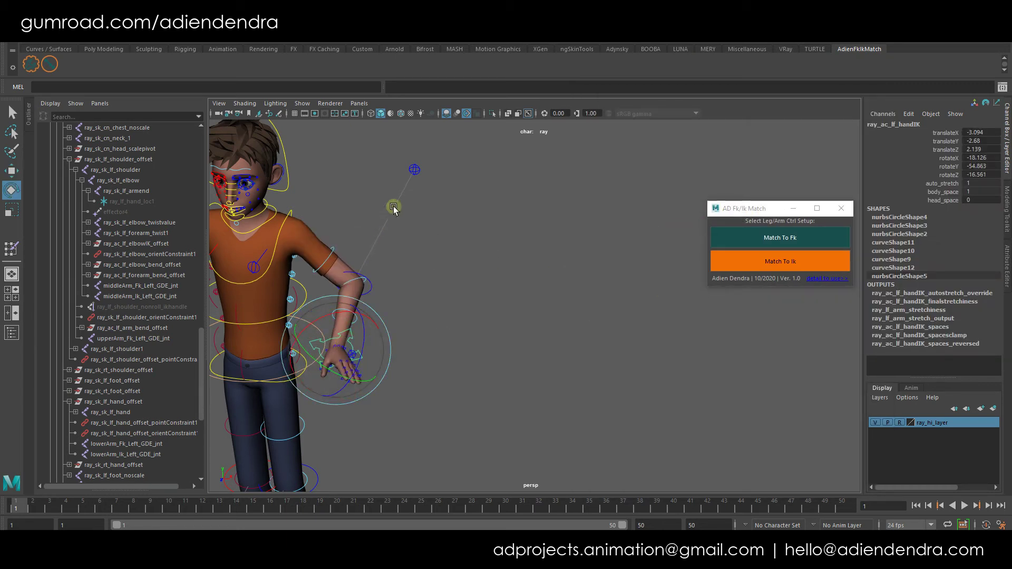
click(388, 341)
click(795, 239)
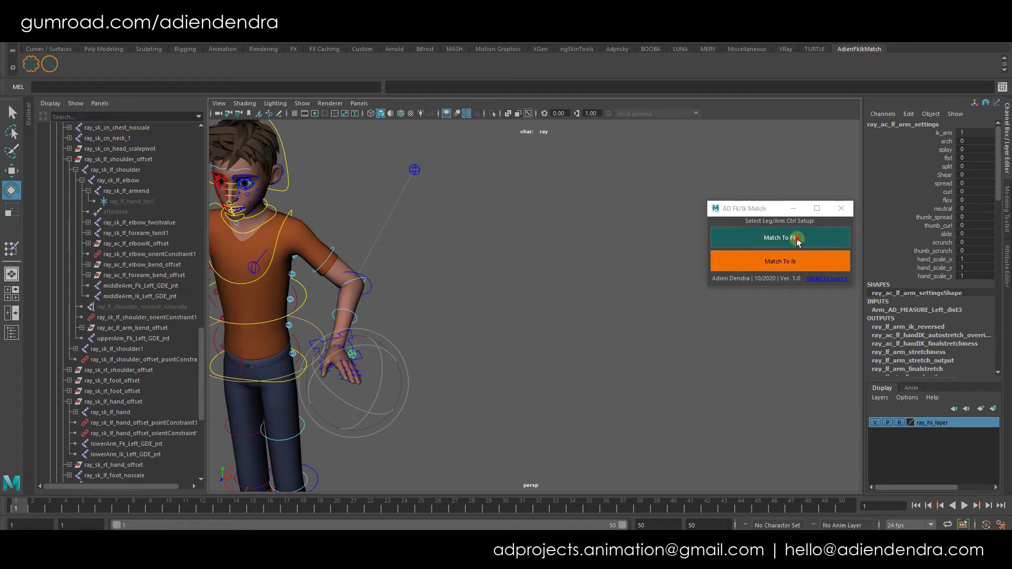
Raise the left arm with its shoulder FK control and lengthen the forearm using the elbow FK control's stretch
click(327, 248)
drag(336, 257, 408, 269)
click(389, 244)
click(953, 159)
middle_drag(511, 230, 585, 228)
Set the stretch of ray_ac_lf_shoulderFK to 3.2 and match the left arm to Ik
click(326, 273)
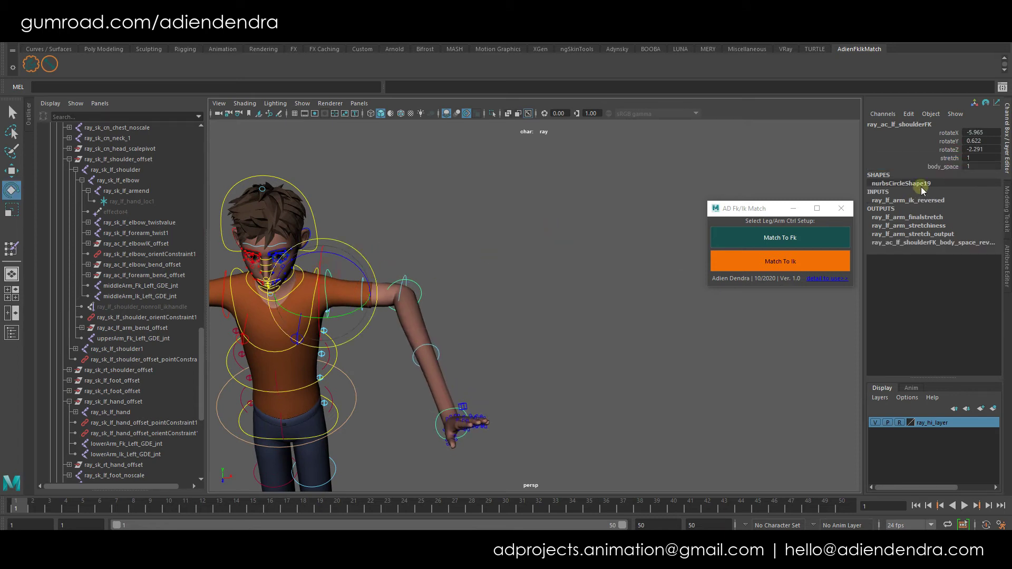
click(945, 159)
middle_drag(446, 232, 457, 233)
alt+drag(505, 323, 516, 342)
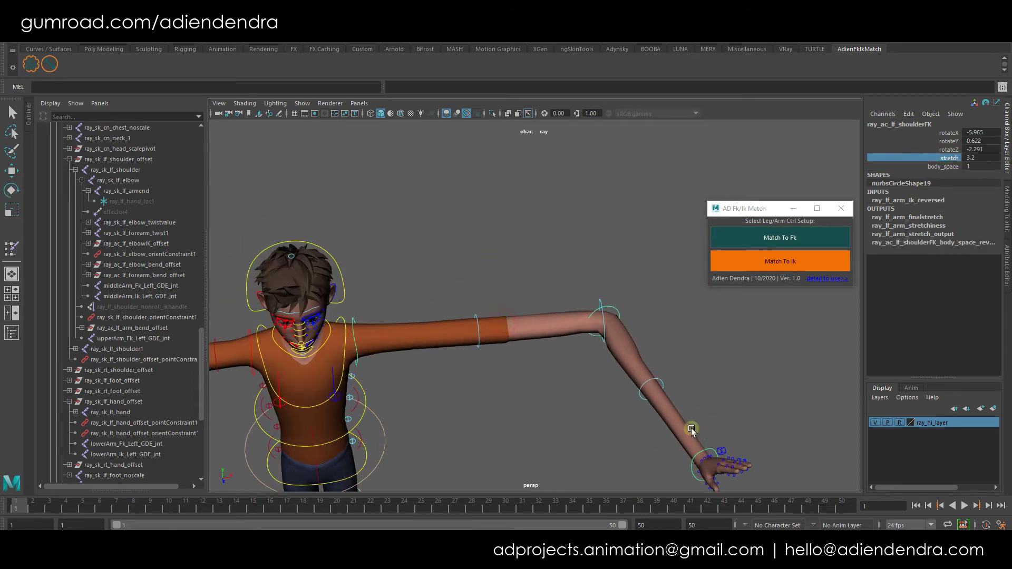
click(721, 447)
click(768, 264)
scroll(624, 352, down, 2)
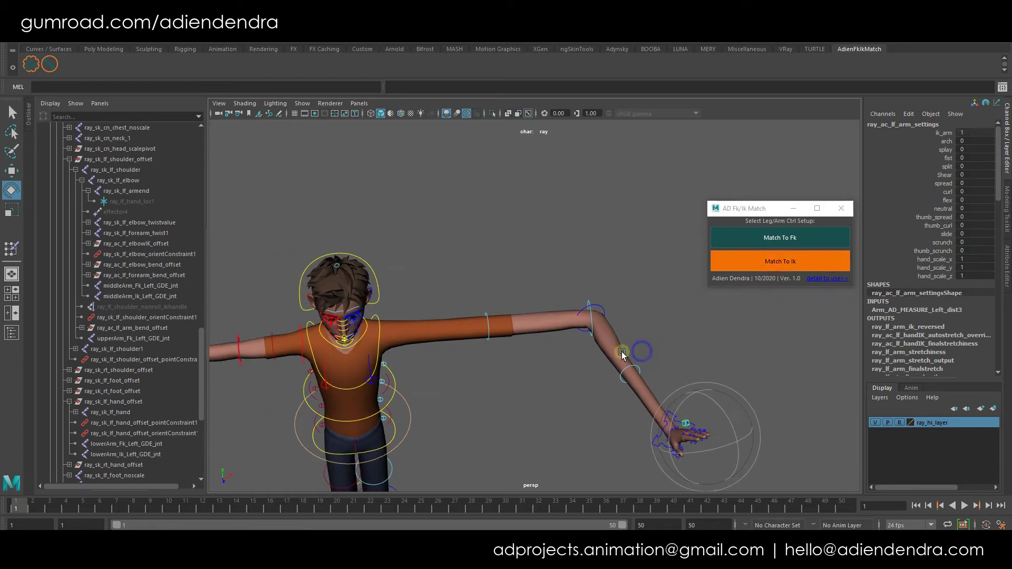
Move the left hand's IK control farther outward to extend the arm, and match the arm to Fk
key(w)
click(665, 417)
drag(723, 431, 832, 426)
alt+middle_drag(780, 361, 730, 335)
click(797, 409)
click(801, 408)
click(786, 240)
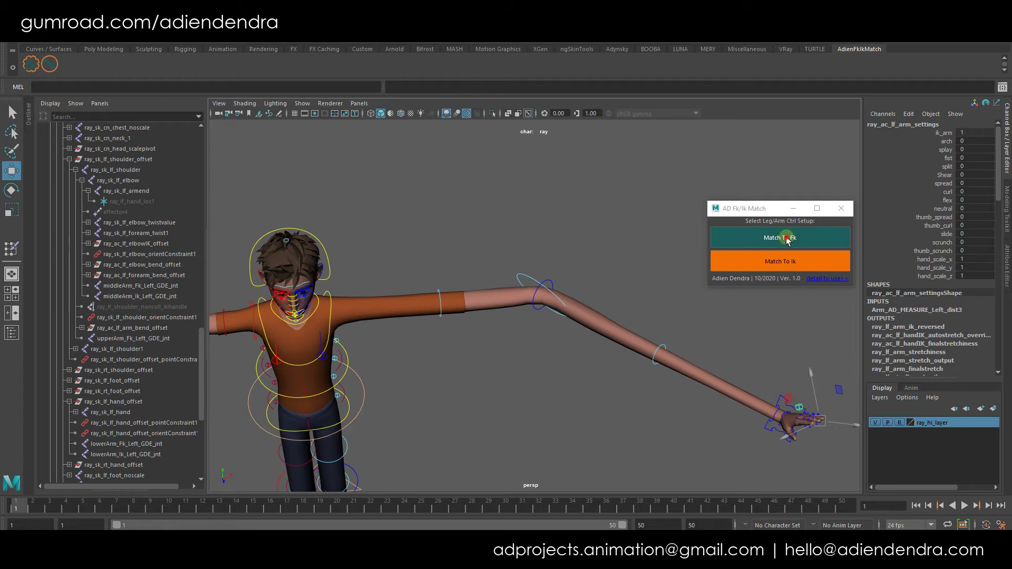
click(549, 282)
key(e)
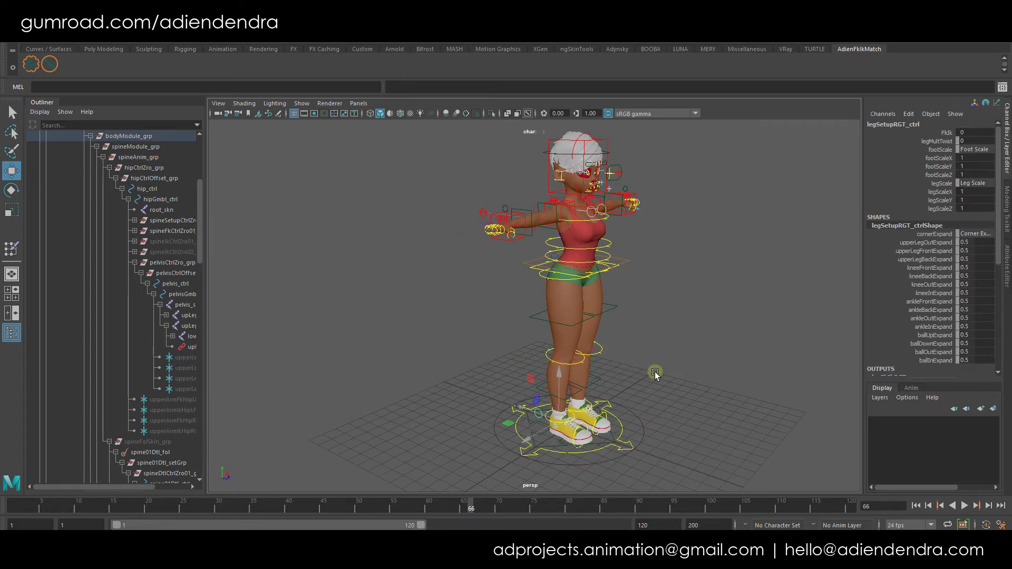
Test the toeWiggle attribute of ankleIkRGT_ctrl on the female character's right foot and undo the change
alt+drag(655, 374, 628, 369)
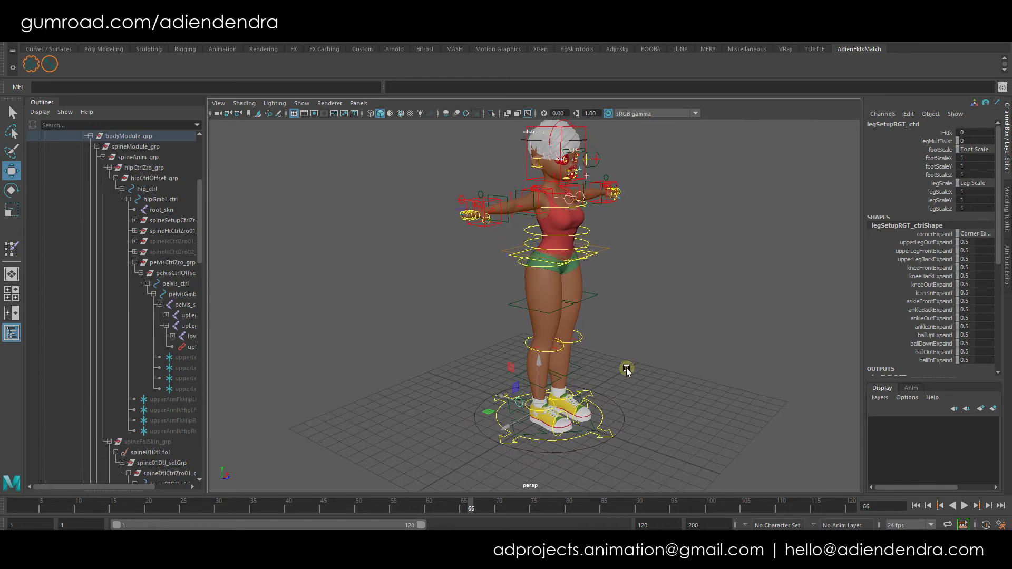
alt+right_drag(564, 427, 627, 403)
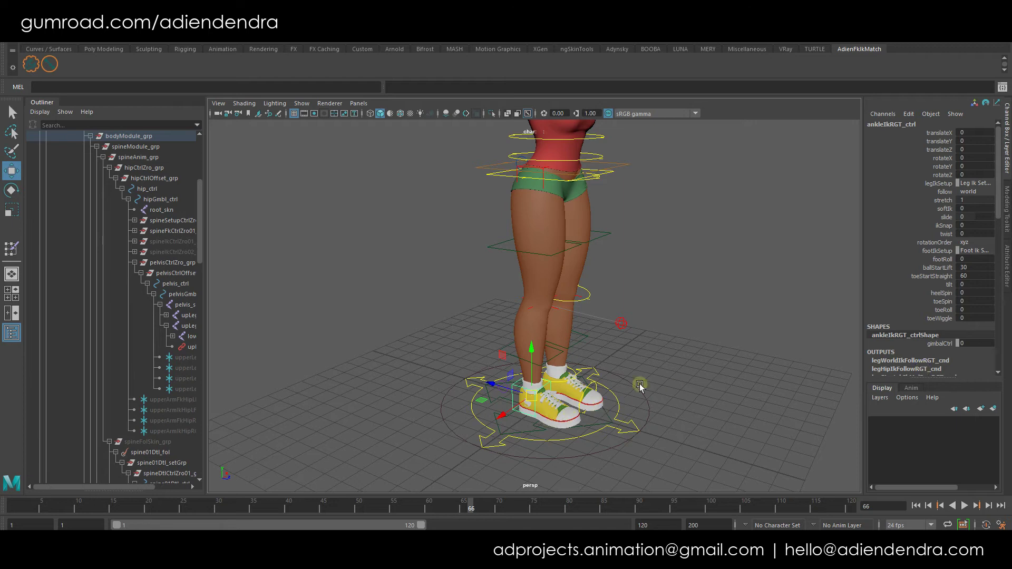
click(940, 318)
middle_drag(556, 316, 364, 284)
key(ctrl+z)
alt+right_drag(615, 291, 319, 243)
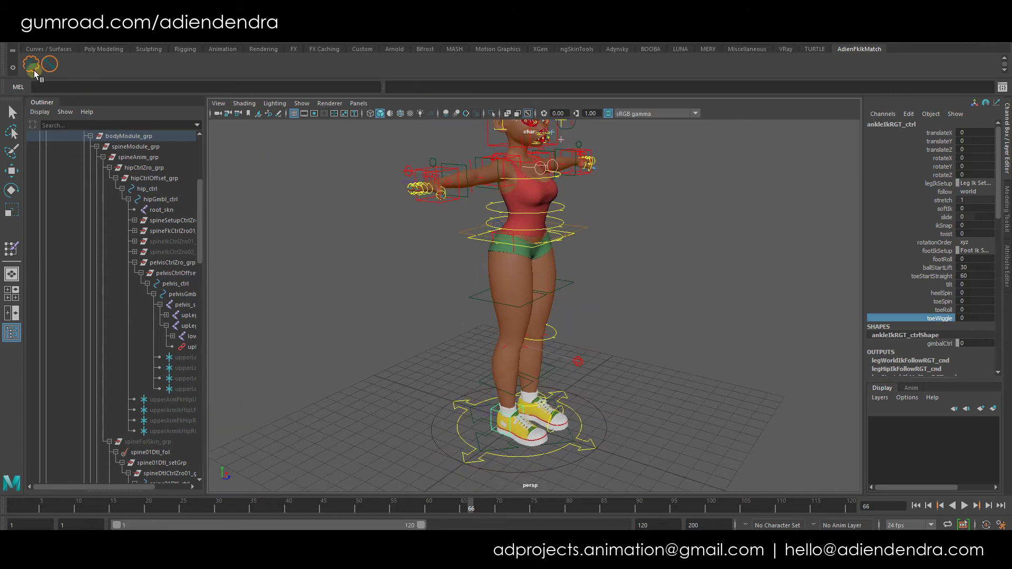
Open the AD Fk/Ik Match Setup tool and assign legSetupRGT_ctrl as the Fk/Ik Leg Setup Controller
drag(589, 102, 712, 127)
alt+drag(495, 254, 467, 273)
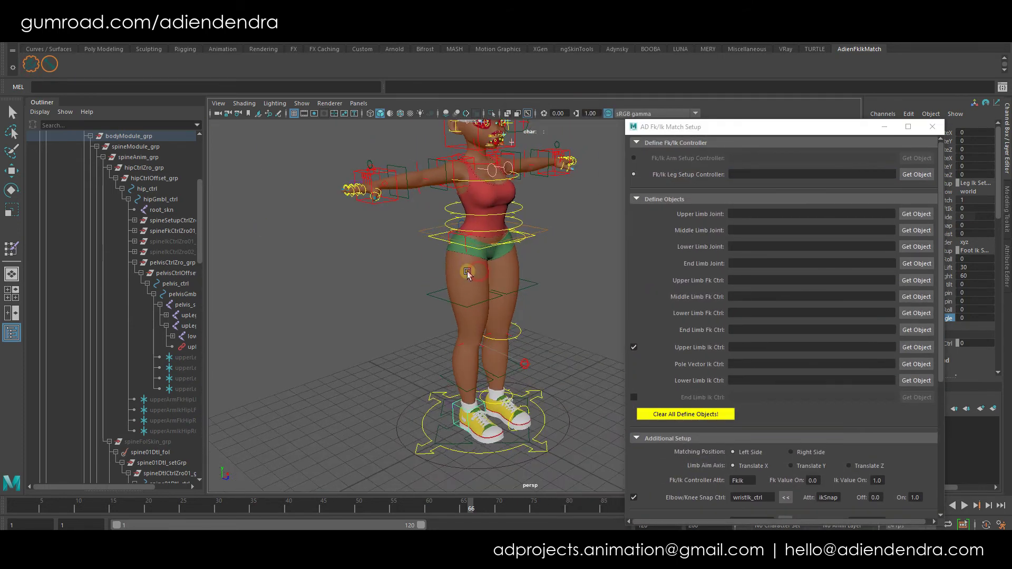
scroll(693, 365, down, 3)
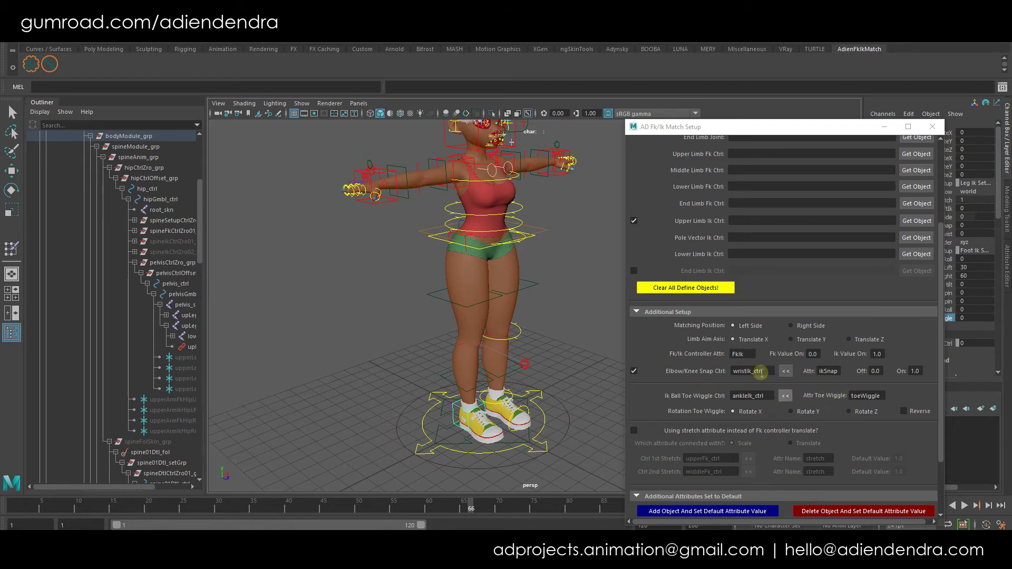
scroll(707, 381, up, 5)
click(908, 176)
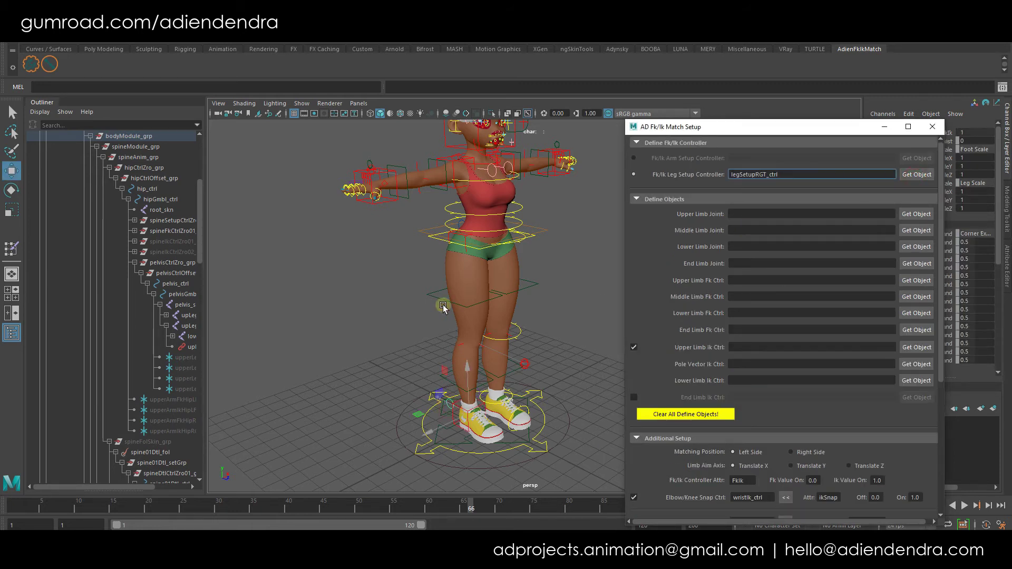
Assign upLegRGT_skn, lowLegRGT_skn, ankleRGT_skn and ballRGT_skn as the Upper, Middle, Lower and End Limb Joints
click(768, 213)
click(544, 301)
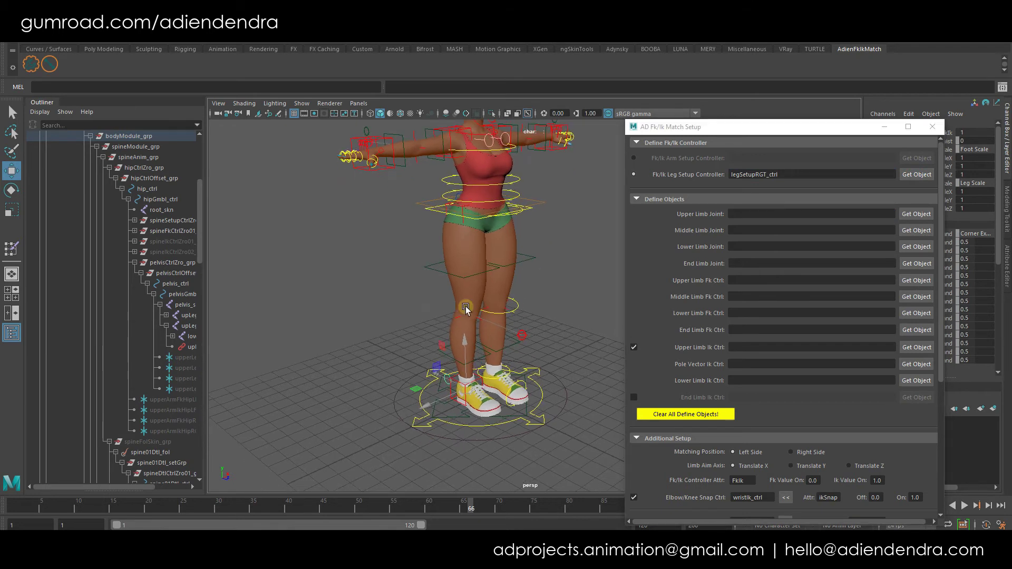
drag(204, 319, 244, 319)
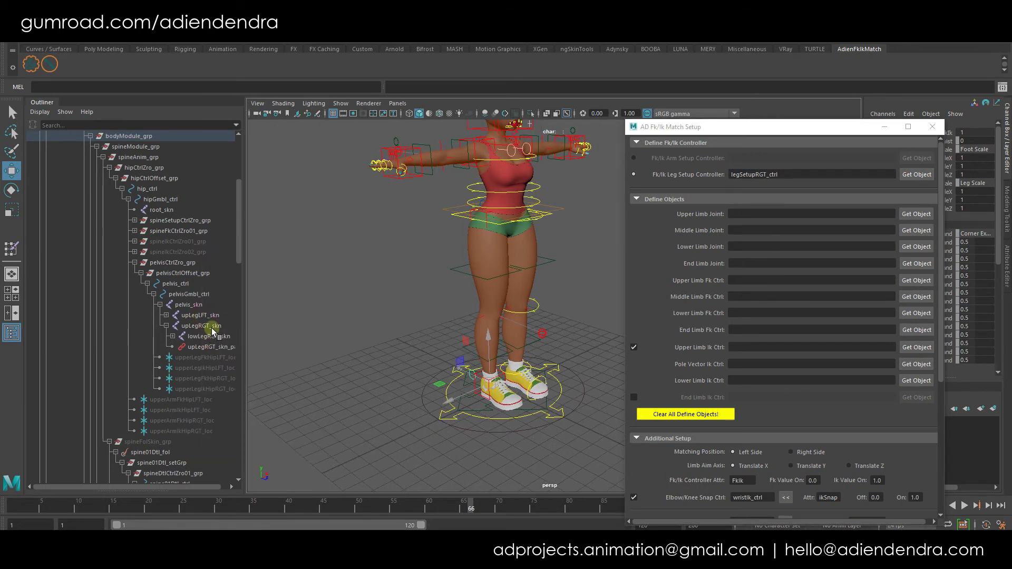
click(206, 326)
click(912, 214)
click(209, 337)
click(916, 230)
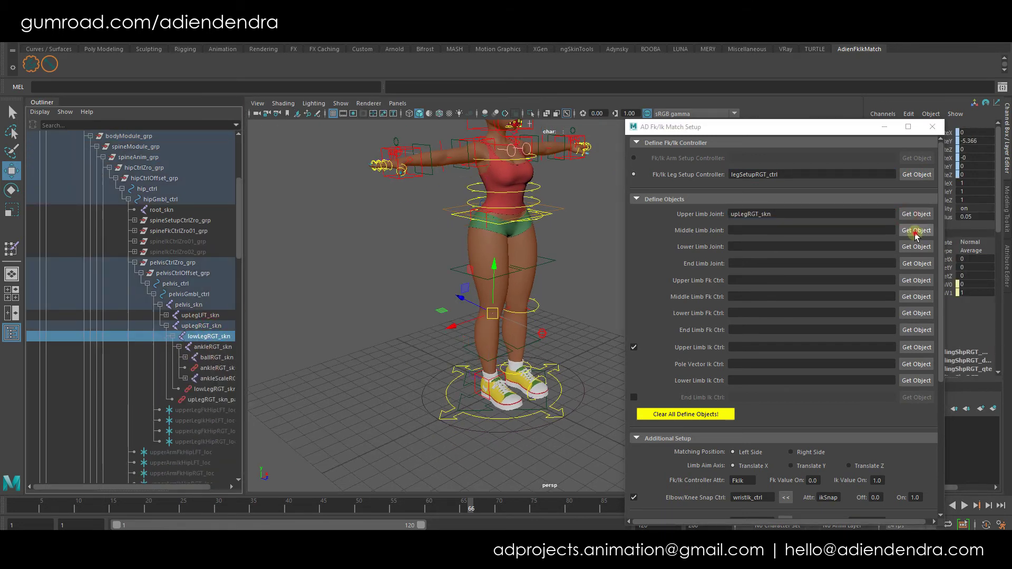
click(213, 346)
click(917, 247)
click(217, 357)
click(908, 264)
Assign ankleIkRGT_ctrl as the Lower Limb Ik Ctrl and kneeIkRGT_ctrl as the Pole Vector Ik Ctrl
alt+drag(486, 316, 514, 321)
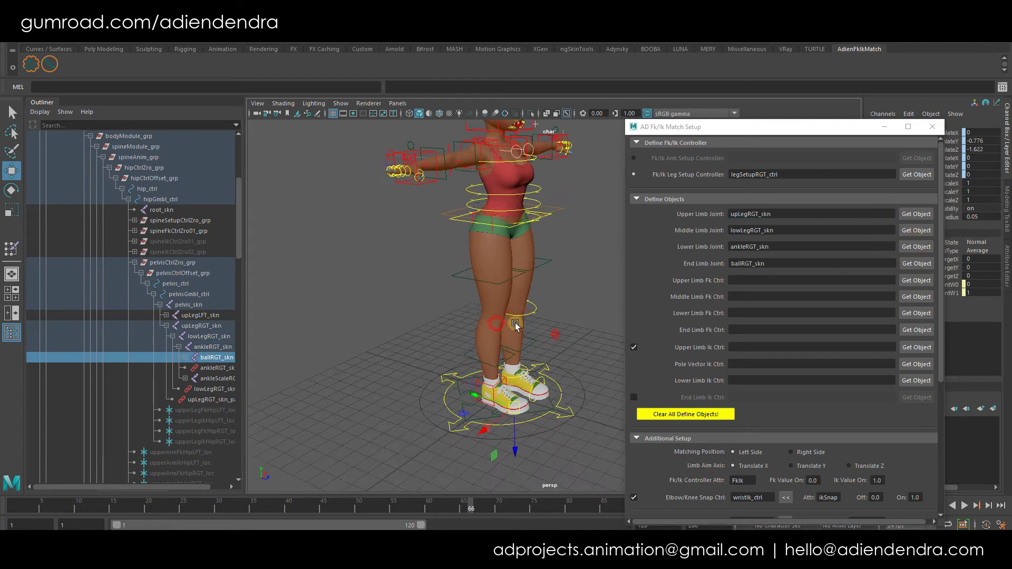
alt+middle_drag(514, 321, 485, 331)
scroll(485, 331, up, 3)
click(433, 396)
click(917, 381)
click(553, 308)
Assign upperLegIkRGT_ctrl at the right hip as the Upper Limb Ik Ctrl
scroll(473, 296, down, 1)
alt+middle_drag(473, 296, 485, 338)
alt+drag(532, 328, 452, 319)
click(435, 239)
alt+drag(435, 253, 461, 271)
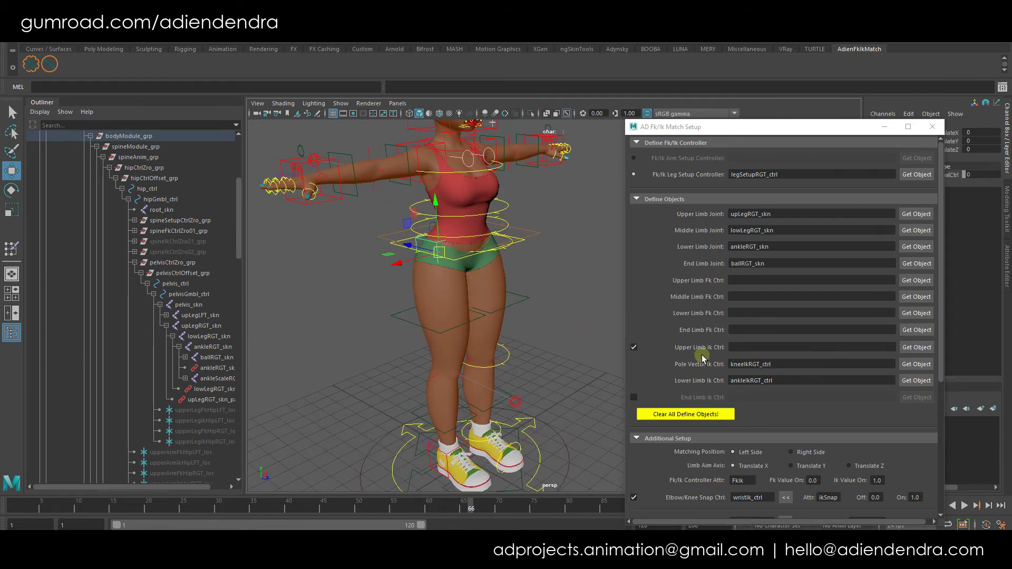
click(917, 348)
Switch the right leg to Fk and assign upperLegFkRGT_ctrl as the Upper Limb Fk Ctrl
alt+drag(459, 369, 479, 358)
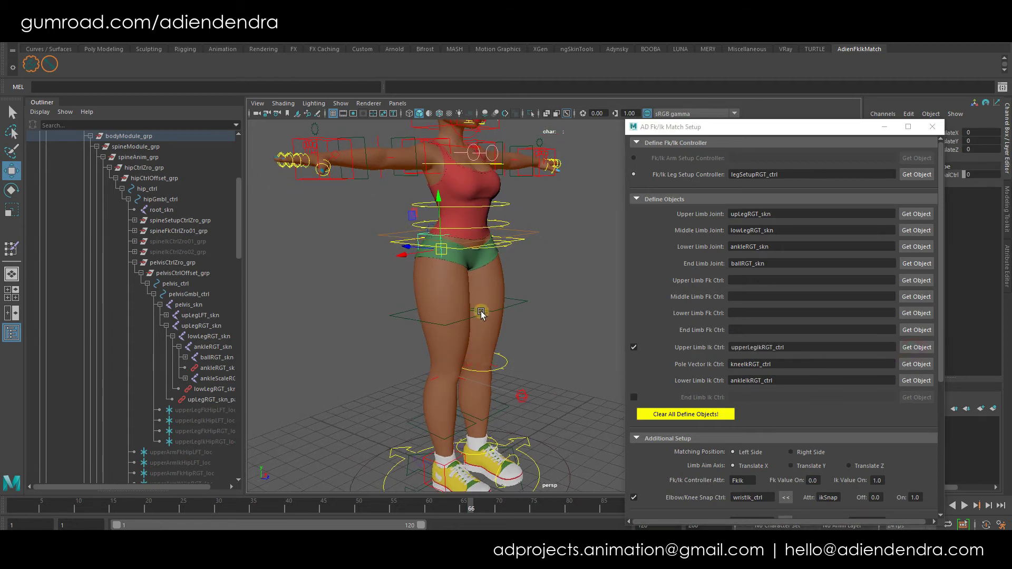
alt+middle_drag(481, 312, 492, 260)
click(440, 411)
drag(843, 127, 811, 122)
click(938, 133)
middle_drag(337, 222, 253, 221)
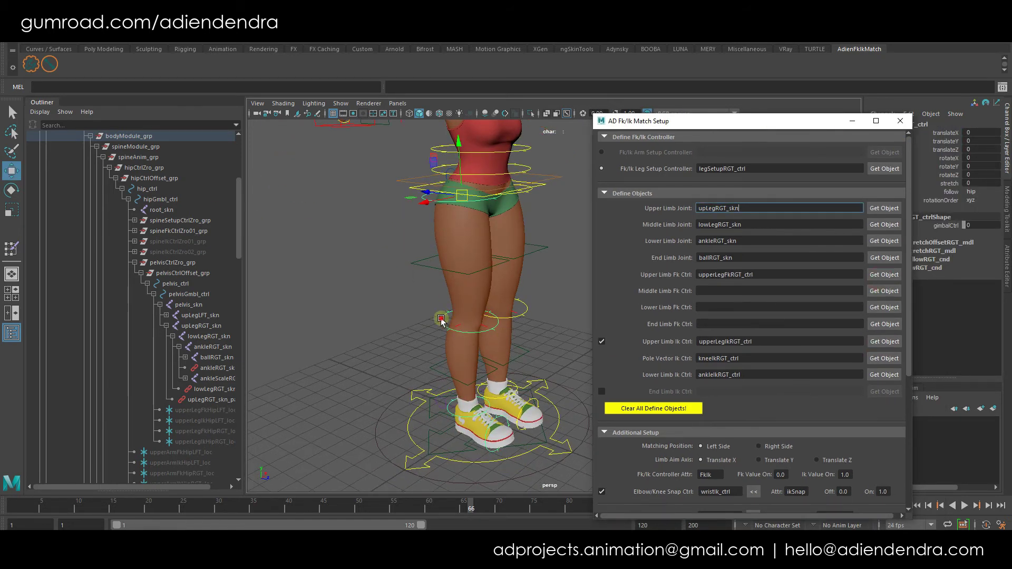
Assign lowerLegFkRGT_ctrl, ankleFkRGT_ctrl and ballFkRGT_ctrl as the Middle, Lower and End Limb Fk Ctrls
click(445, 323)
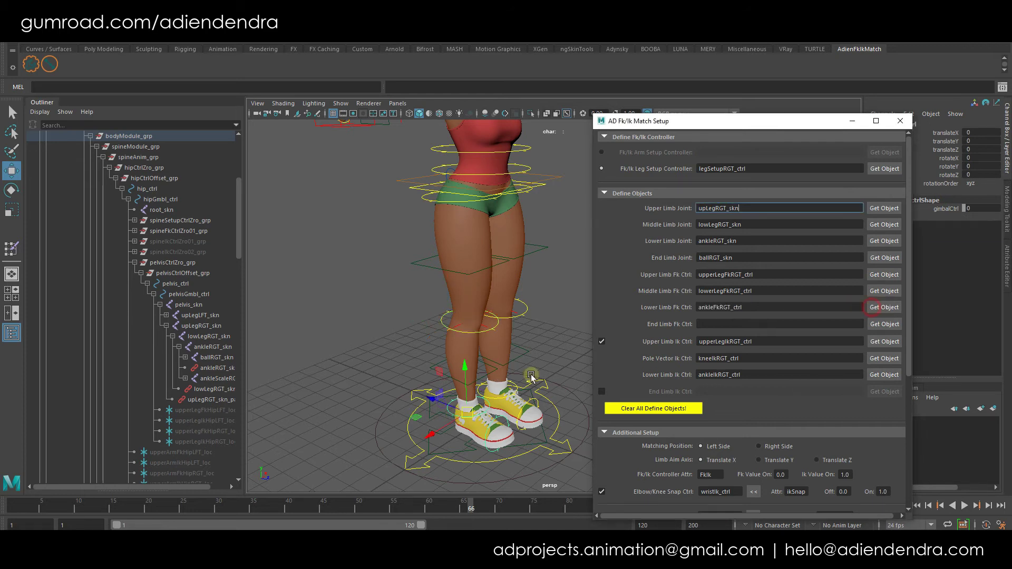
scroll(474, 411, up, 3)
scroll(768, 372, down, 2)
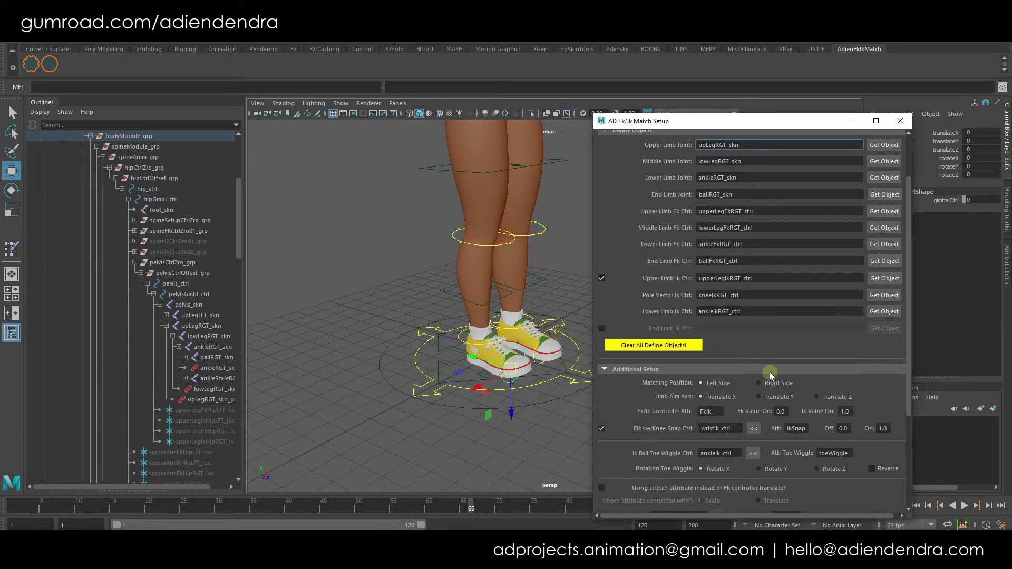
Set the Matching Position to Right Side and the Limb Aim Axis to Translate Y
scroll(497, 364, down, 3)
click(758, 384)
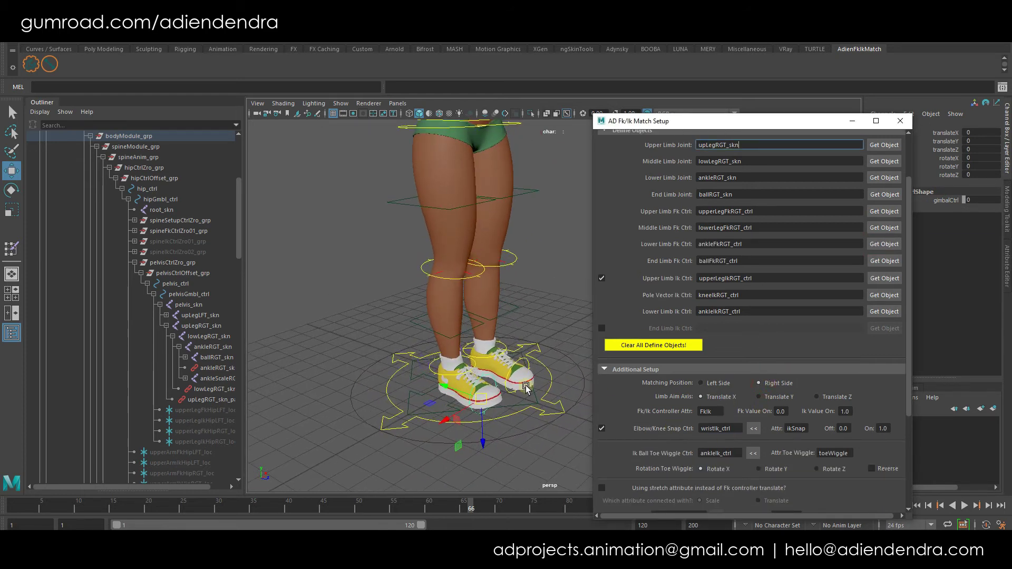
scroll(464, 382, down, 3)
click(203, 336)
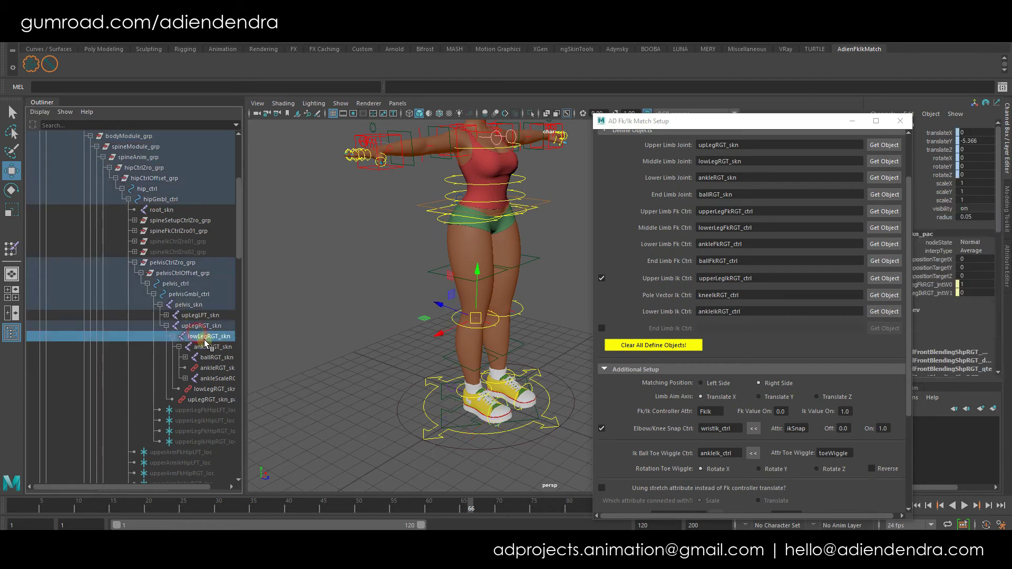
click(779, 398)
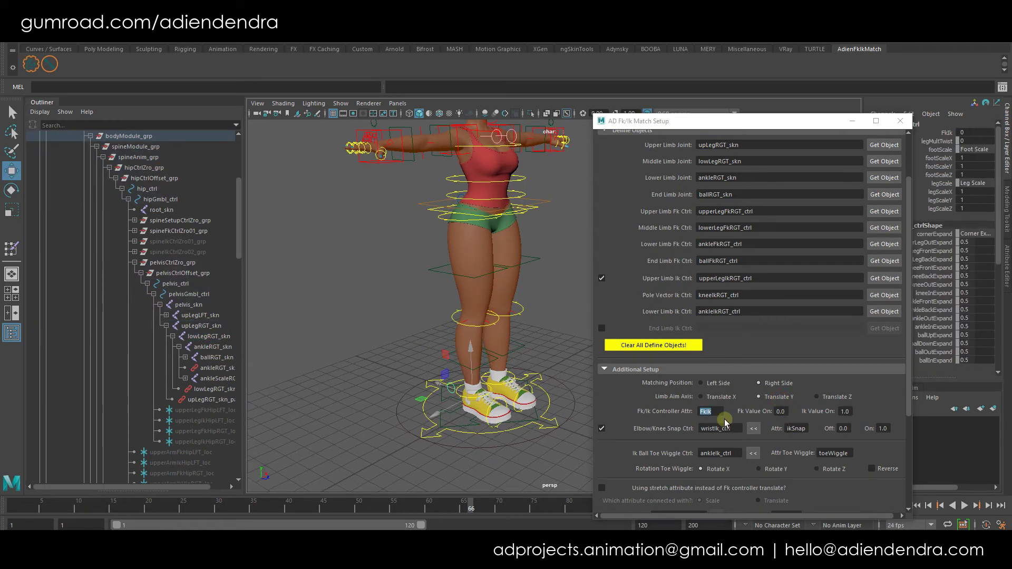
Review the Fk/Ik Controller Attr values and set FkIk on the right leg's setup controller to 1
click(715, 412)
click(843, 412)
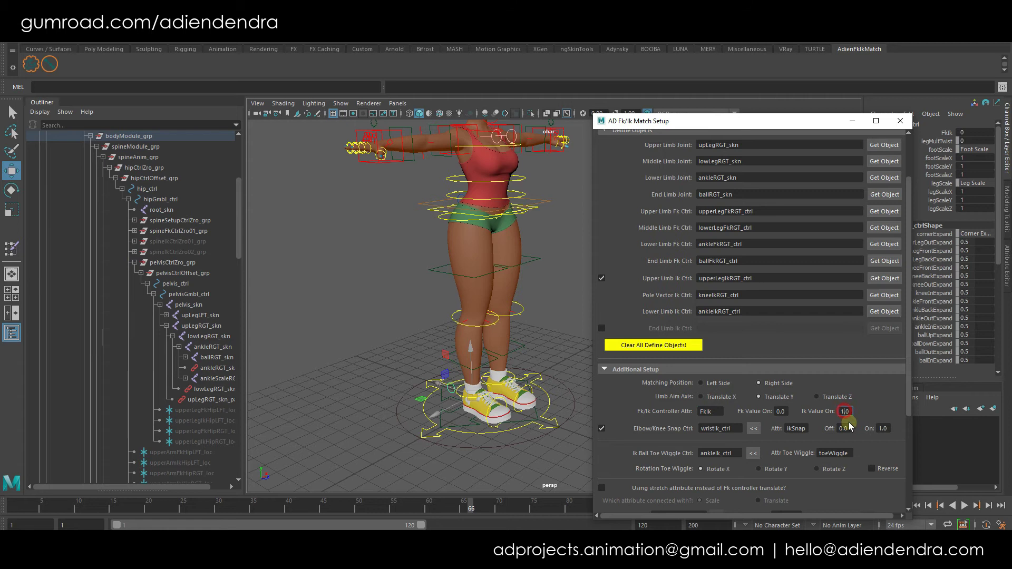
click(947, 132)
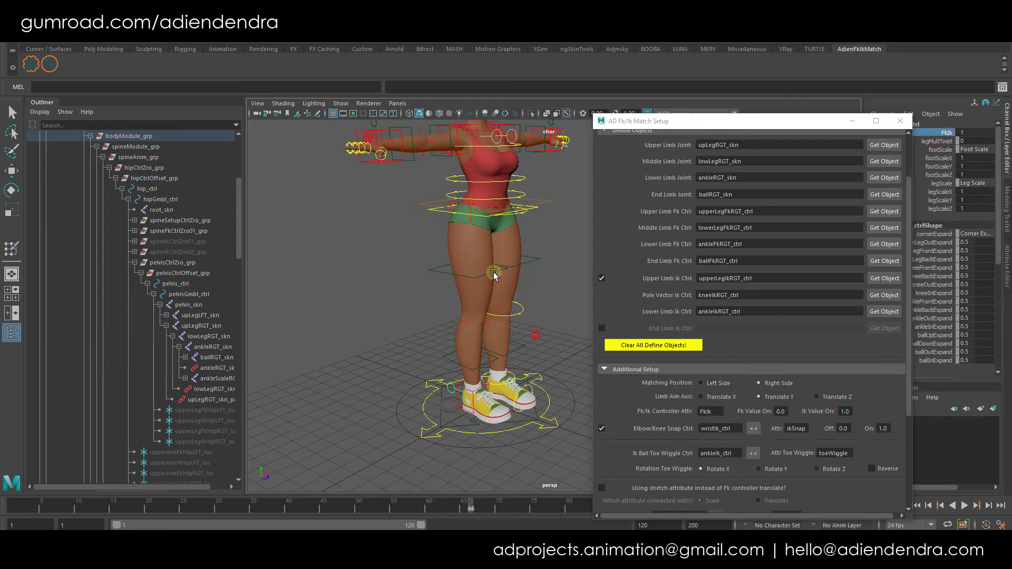
Assign ankleIkRGT_ctrl as the Elbow/Knee Snap Ctrl, using the ikSnap attribute
alt+drag(488, 355, 529, 359)
click(721, 431)
click(868, 311)
click(754, 428)
double_click(797, 428)
Assign ankleIkRGT_ctrl as the Ik Ball Toe Wiggle Ctrl, using the toeWiggle attribute
scroll(801, 425, down, 1)
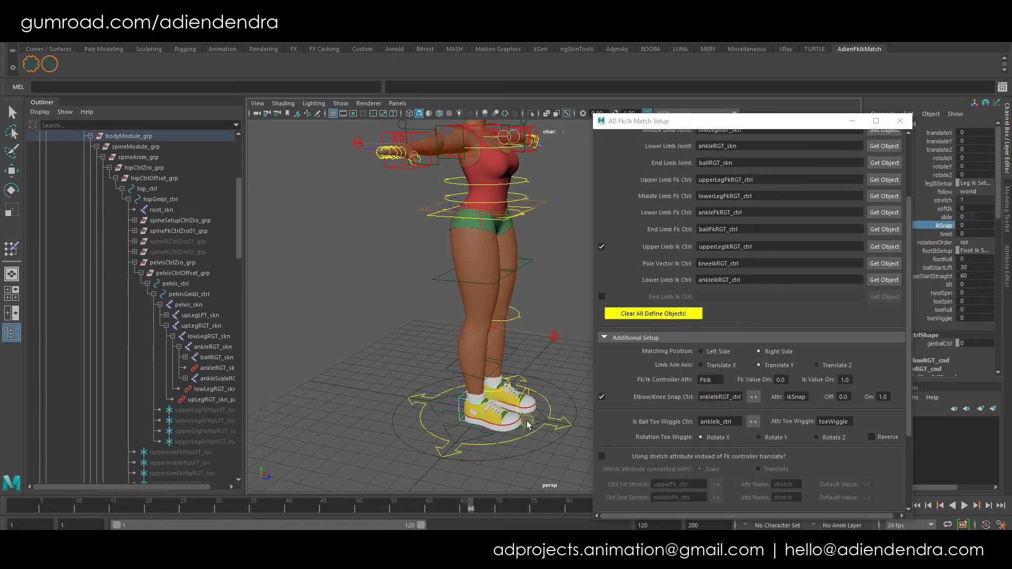
scroll(513, 420, up, 3)
drag(741, 127, 683, 96)
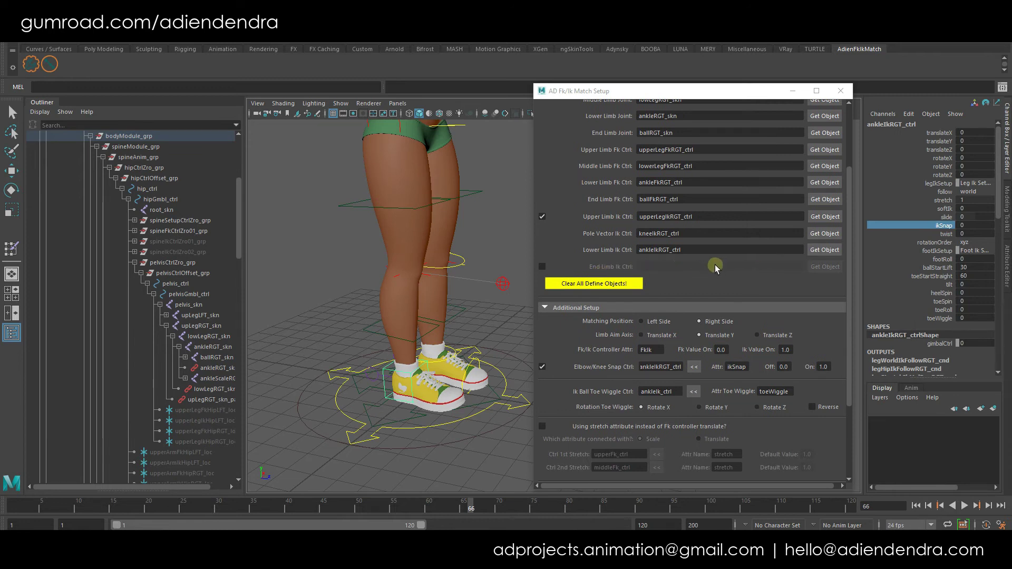
scroll(683, 448, down, 2)
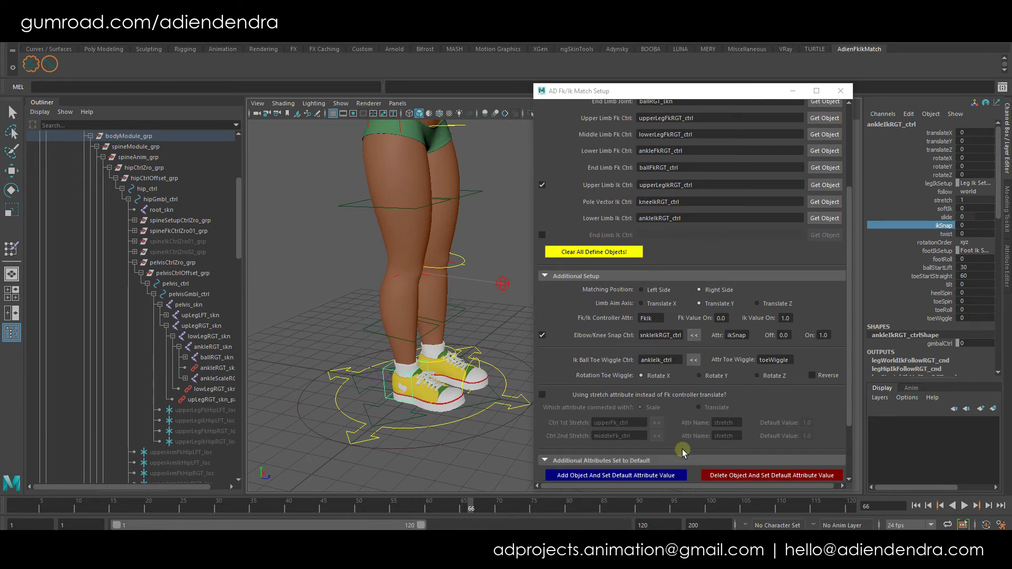
click(693, 333)
double_click(774, 328)
Test the right foot's toe wiggle, inspect the rotation of ballRGT_skn, and undo the test changes
middle_drag(367, 357, 430, 367)
key(ctrl+z)
alt+drag(451, 406, 465, 400)
key(w)
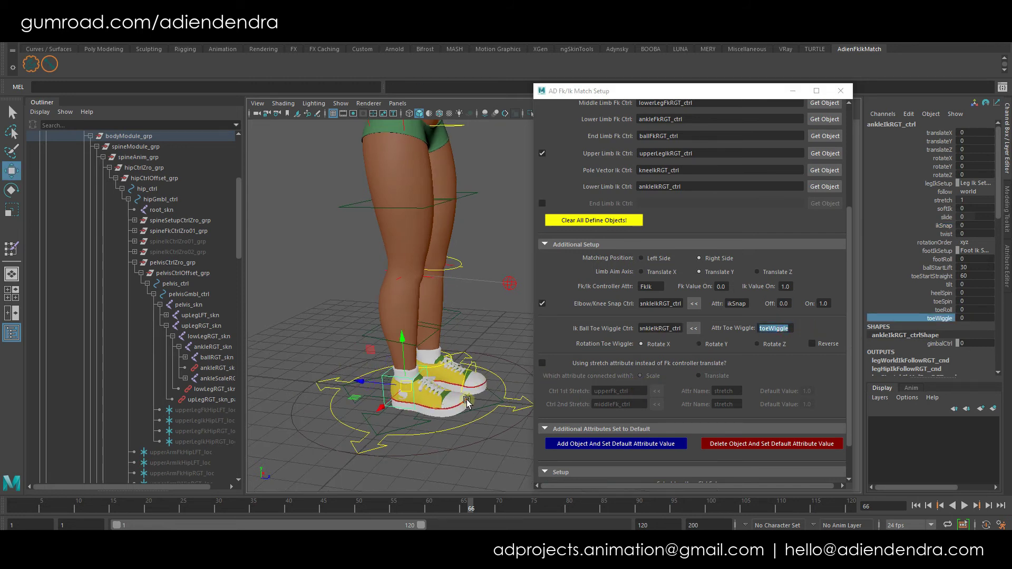
click(467, 404)
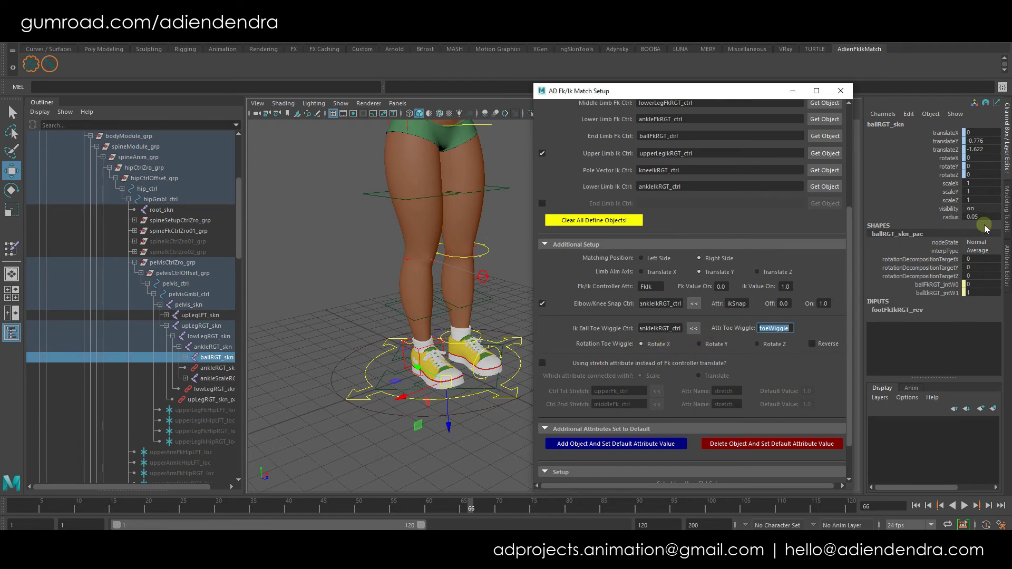
key(ctrl+z)
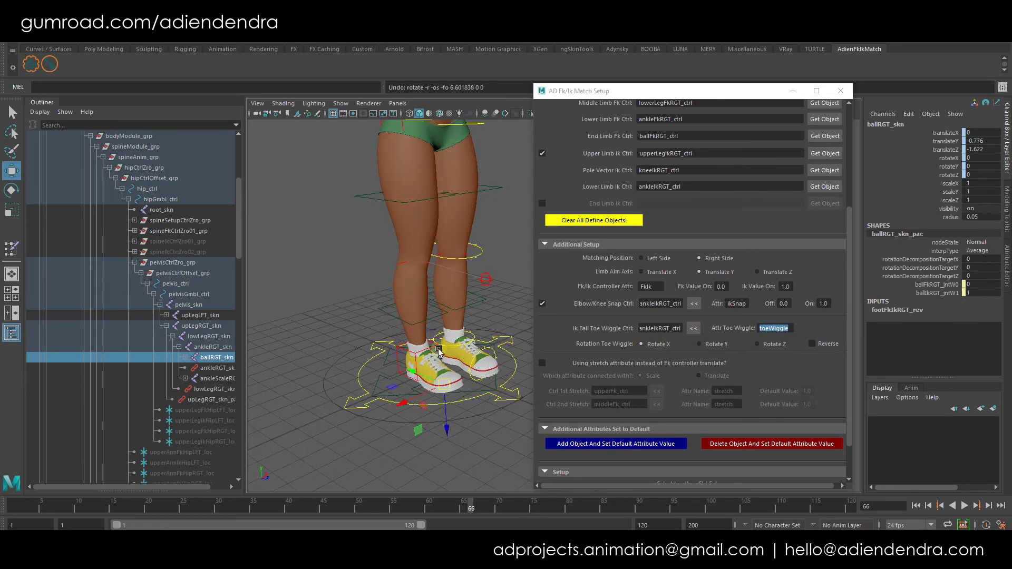
Reselect ankleIkRGT_ctrl and enable Reverse for Rotation Toe Wiggle
click(430, 370)
click(811, 344)
Add four default-attribute rows for ankleIkRGT_ctrl and enter stretch in the first with a default value of 1
scroll(751, 400, down, 2)
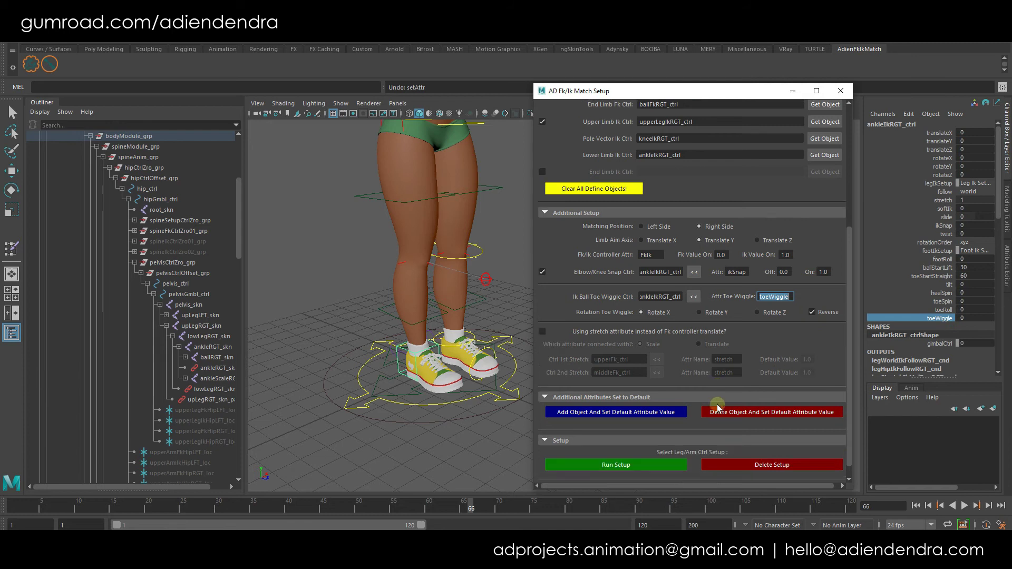
click(698, 414)
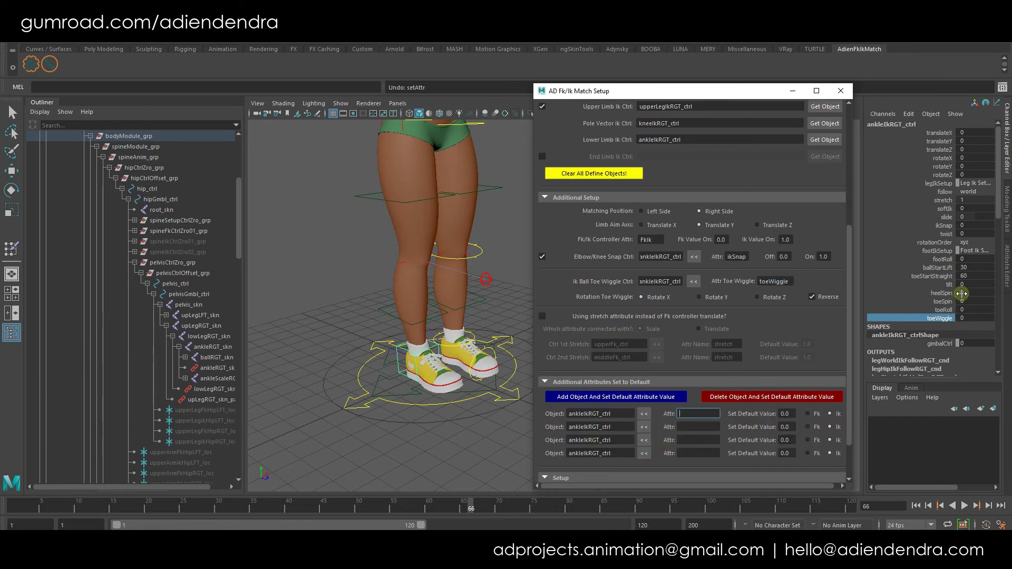
scroll(962, 294, down, 1)
text(stretch)
key(Tab)
text(1)
key(Tab)
key(Tab)
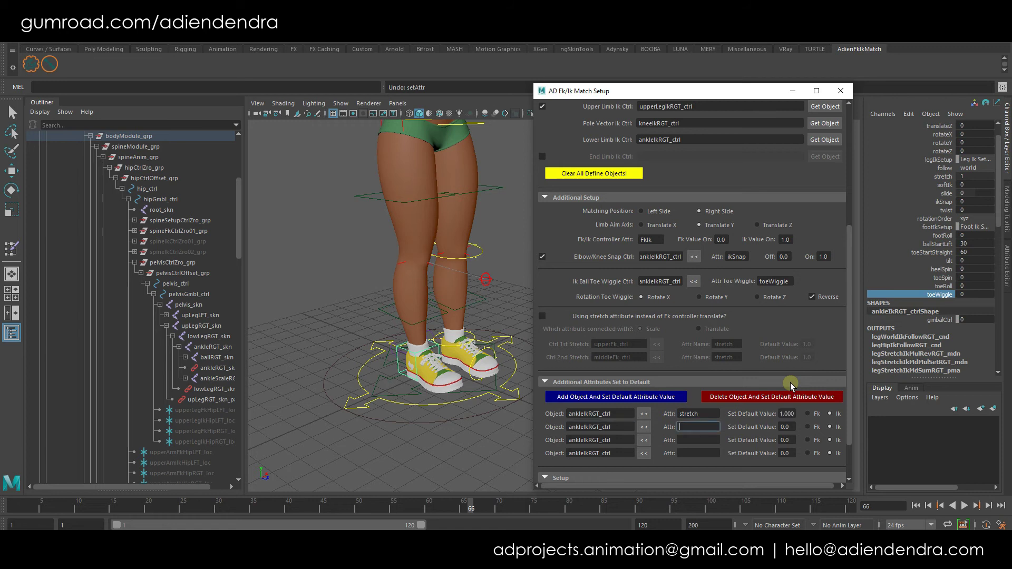
Enter softIk, slide and ikSnap as the attributes of the next three ankleIkRGT_ctrl rows
text(softIk)
key(Tab)
key(Tab)
key(Tab)
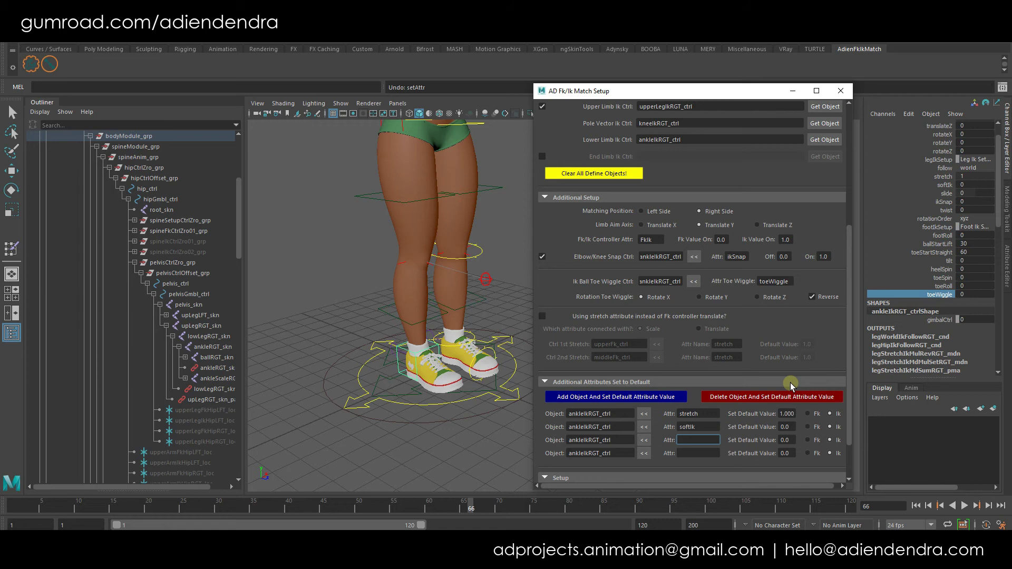
key(Tab)
key(Tab)
key(Tab)
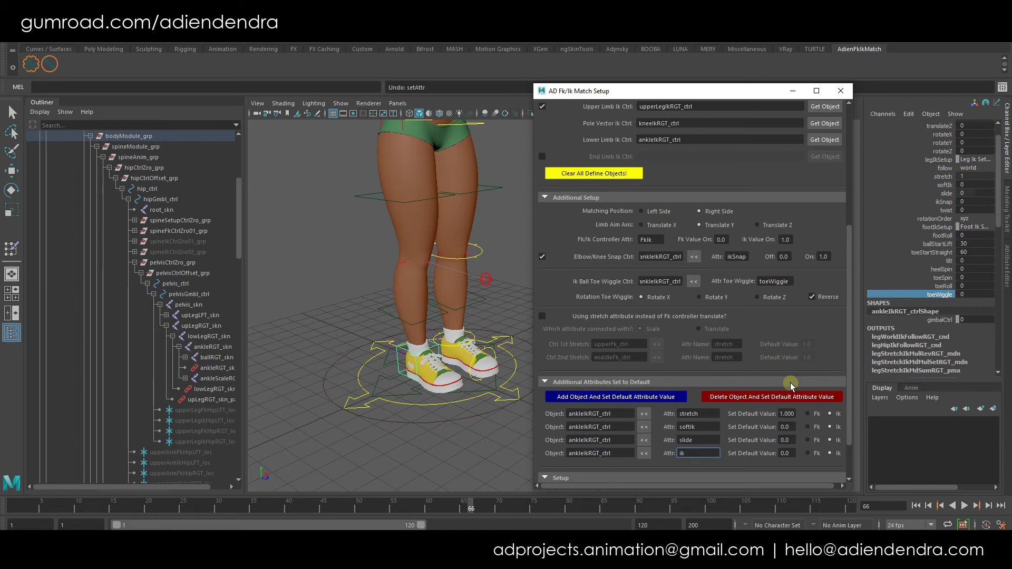
key(Tab)
key(Tab)
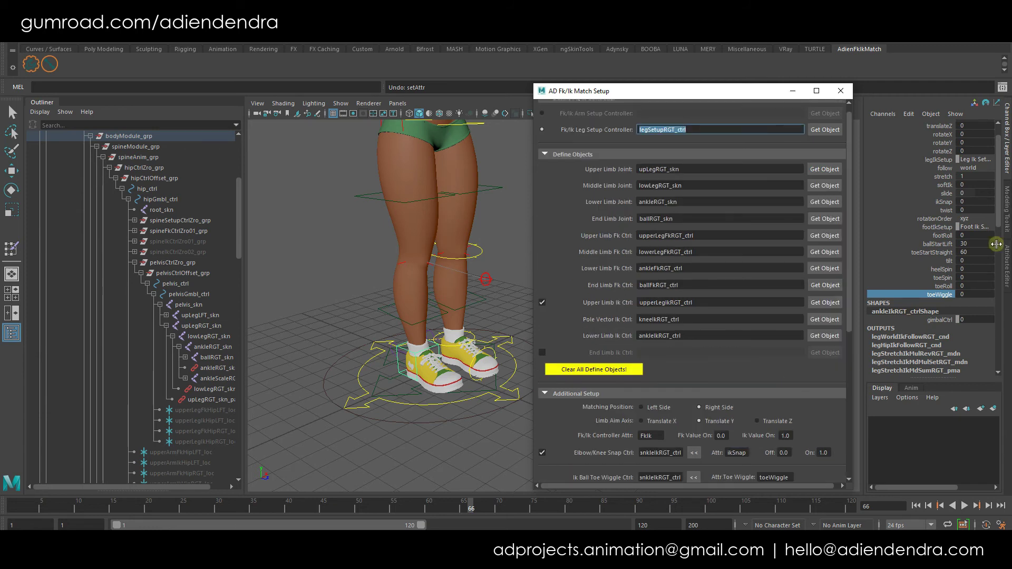
Add three more default-attribute rows for ankleIkRGT_ctrl and enter twist in the first of them
scroll(791, 384, down, 5)
click(621, 372)
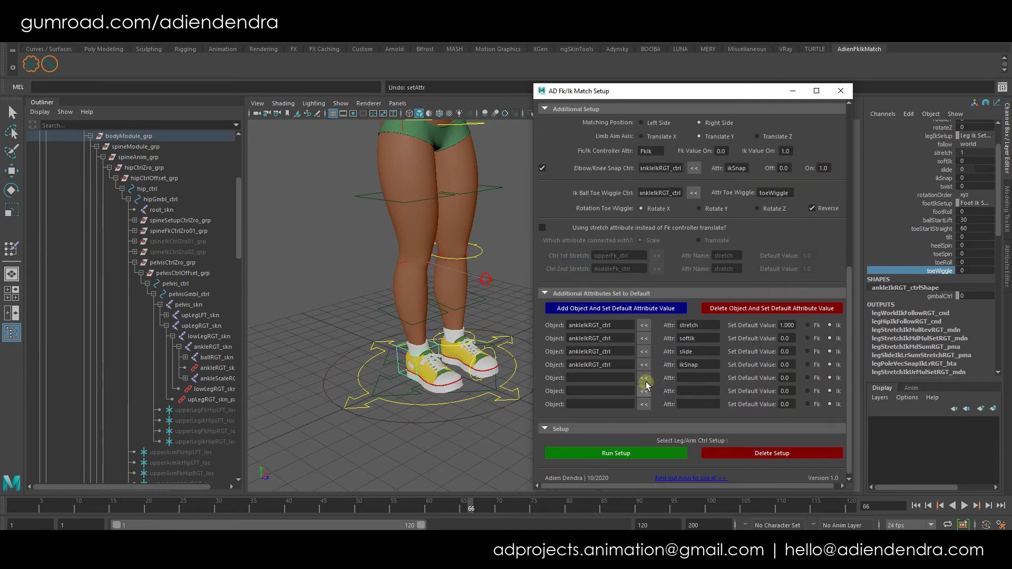
click(701, 378)
text(twist)
key(Tab)
key(Tab)
key(Tab)
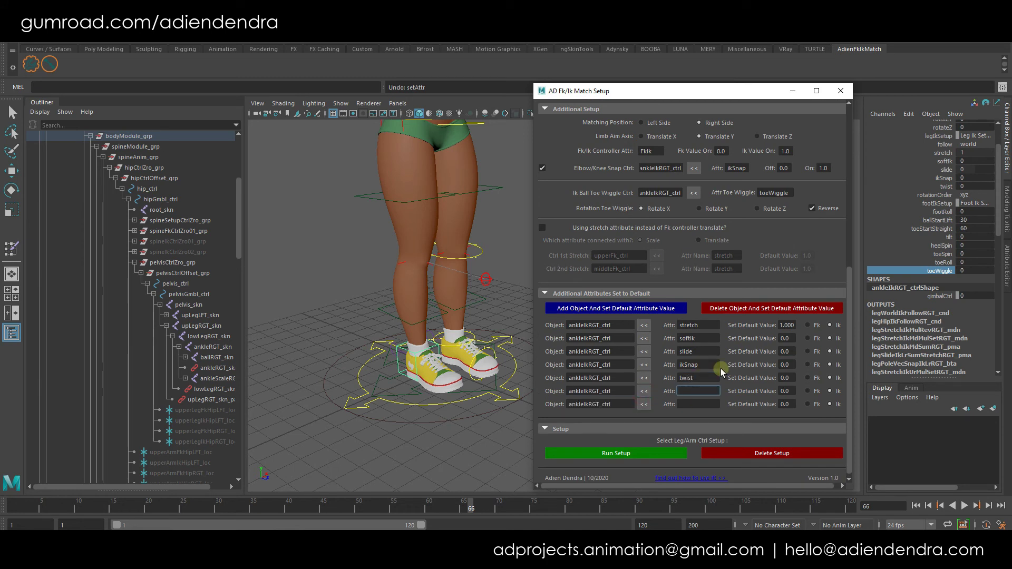
Enter footRoll and ballStartLift as the attributes of the remaining two ankleIkRGT_ctrl rows
text(footRoll)
key(Tab)
key(Tab)
key(Tab)
text(b)
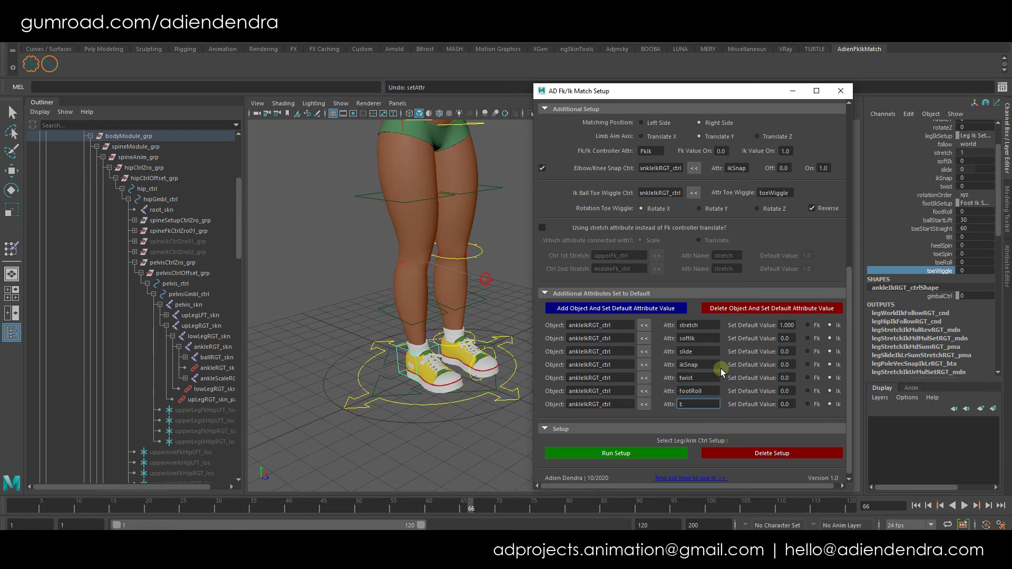
text(allStrat)
key(BackSpace)
key(BackSpace)
key(BackSpace)
text(artLift)
key(Tab)
scroll(728, 376, down, 1)
text(3)
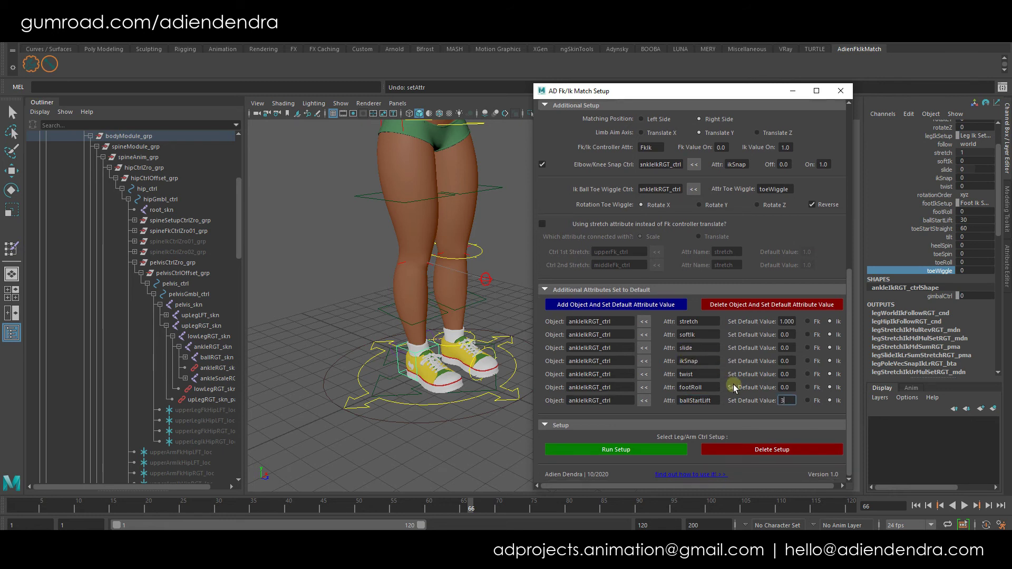
Add another three default-attribute rows and assign ankleIkRGT_ctrl as the object of each
click(639, 306)
click(639, 305)
click(640, 306)
click(644, 414)
click(644, 427)
click(644, 441)
Enter toeStartStraight with a default value of 60 and tilt as the attributes of the next two rows
click(706, 414)
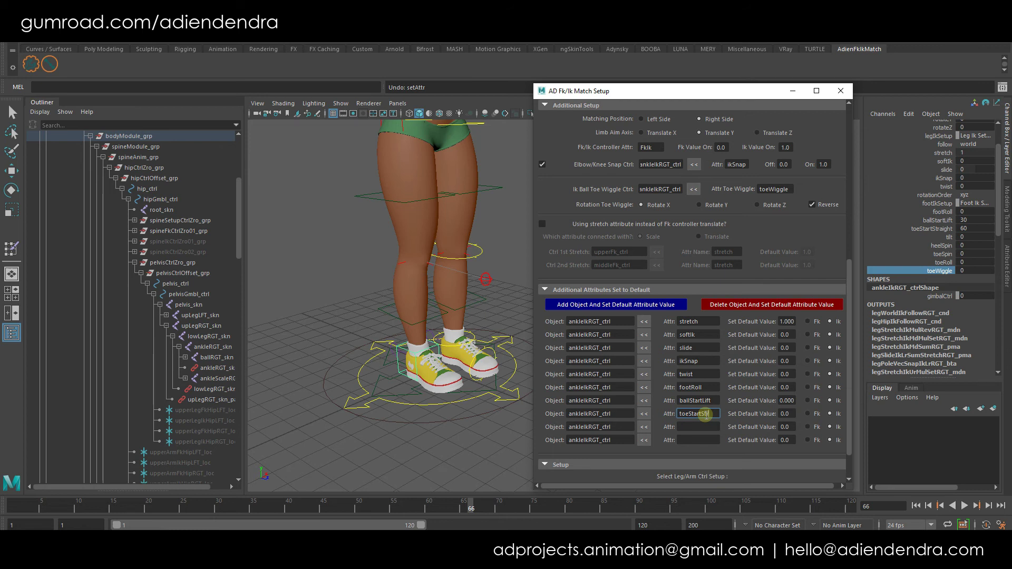
text(60)
key(Tab)
key(Tab)
key(Return)
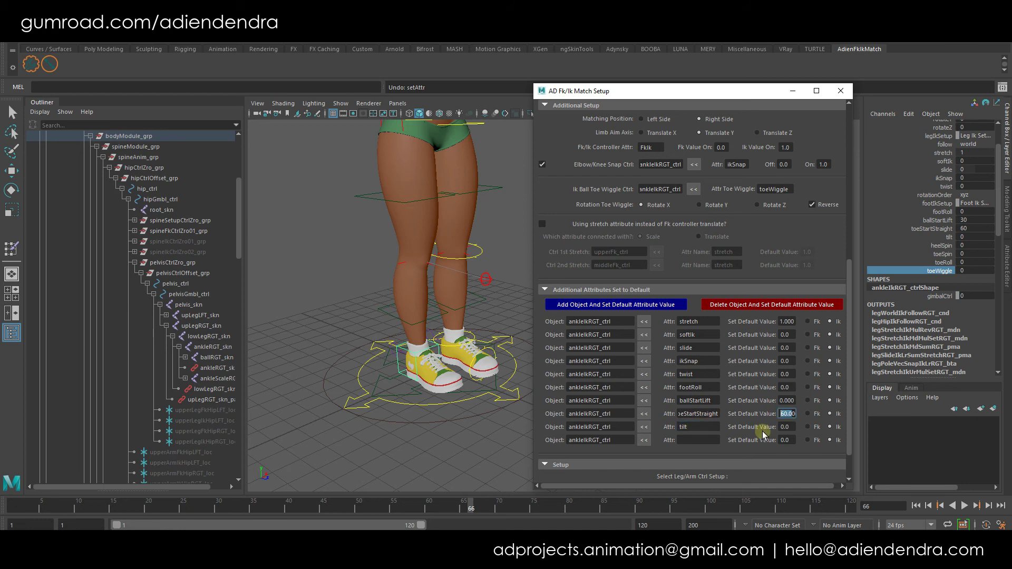
Correct the ballStartLift default value to 30 and enter heelSpin as the last row's attribute
click(685, 439)
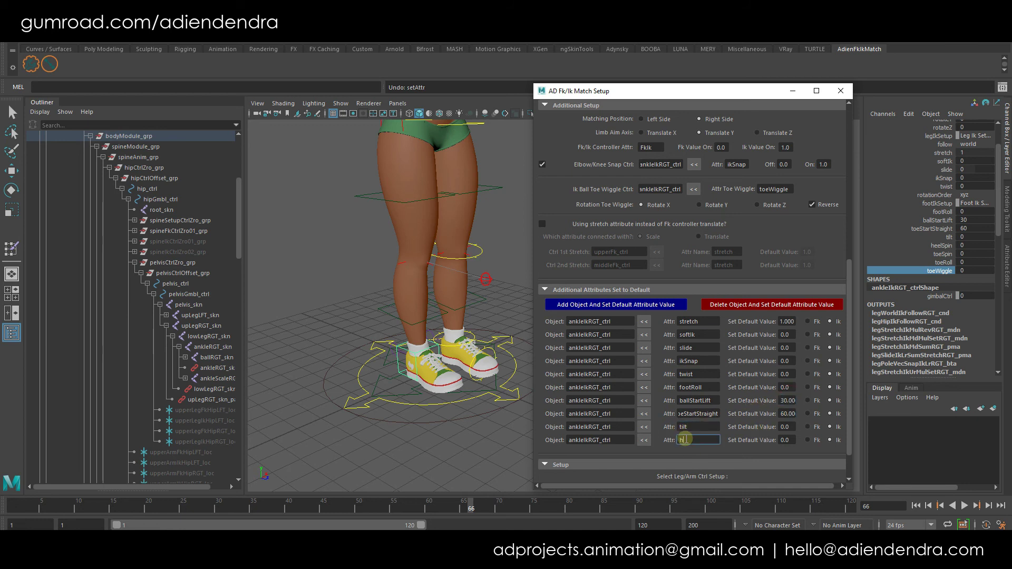
text(heelSpin)
key(Tab)
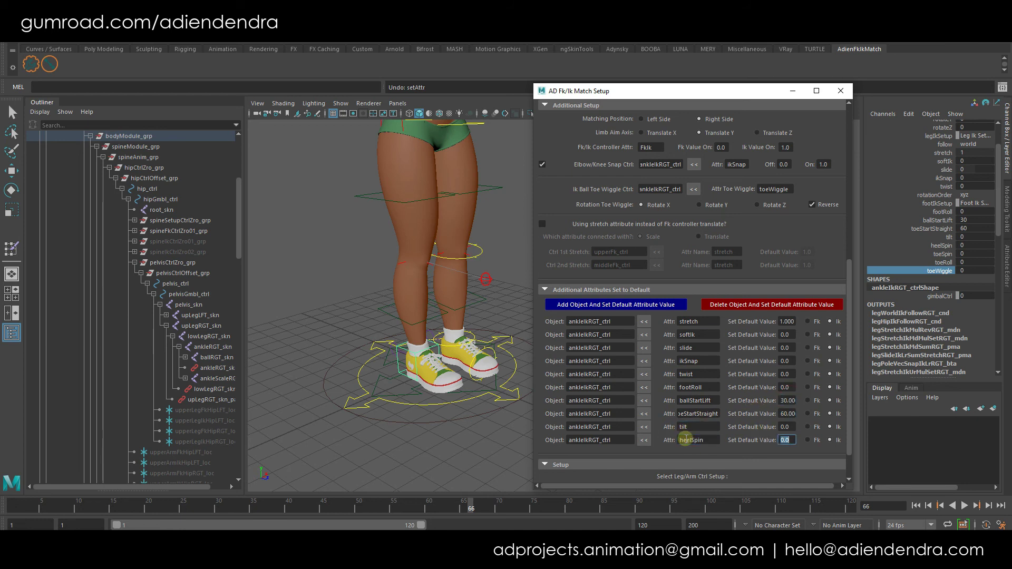
Add the remaining default-attribute rows for ankleIkRGT_ctrl and enter toeSpin, toeRoll and toeWiggle as their attributes
click(639, 304)
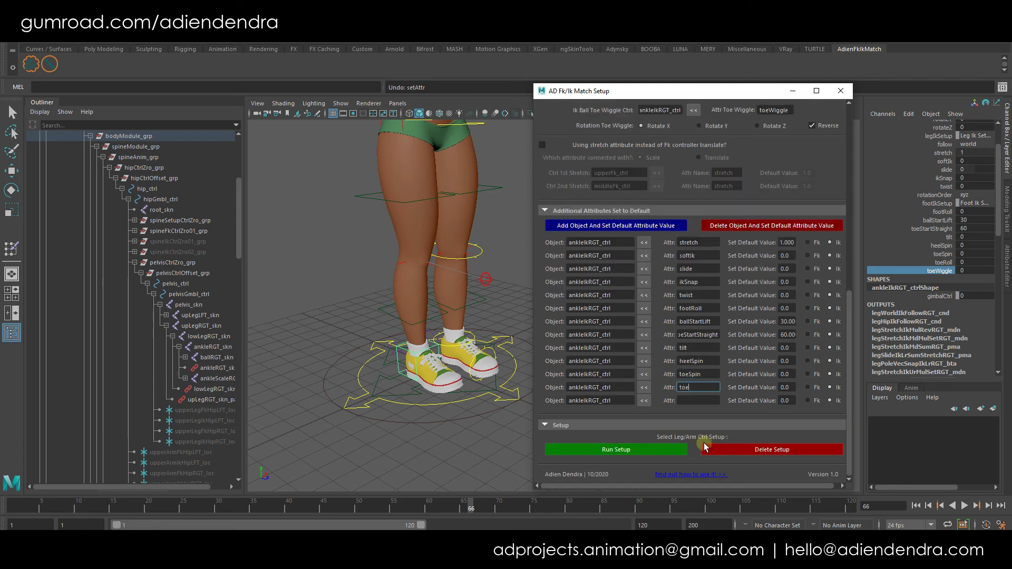
key(Tab)
key(Tab)
key(Tab)
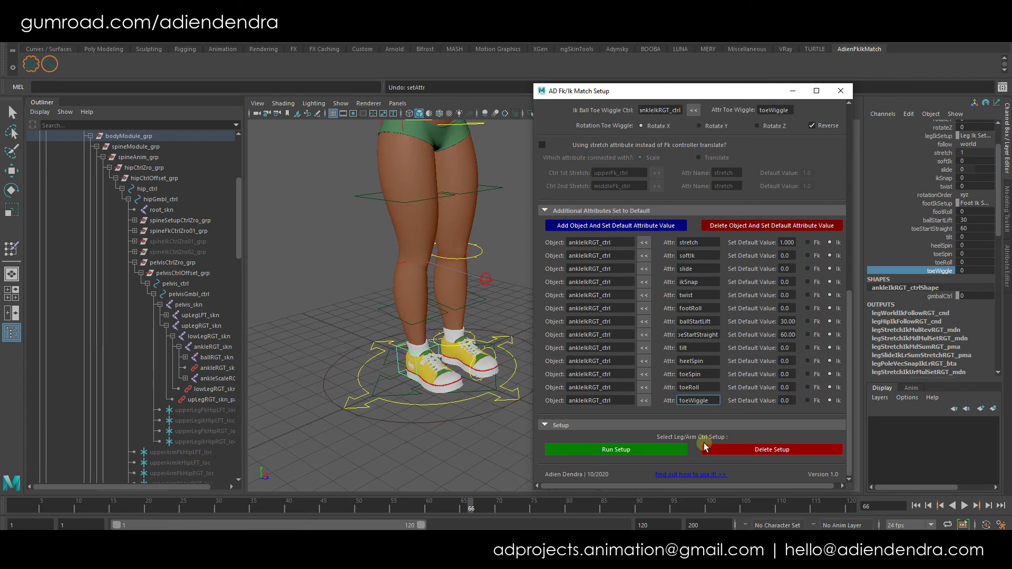
Run the Fk/Ik setup for the right leg and open the AD Fk/Ik Match tool
click(627, 450)
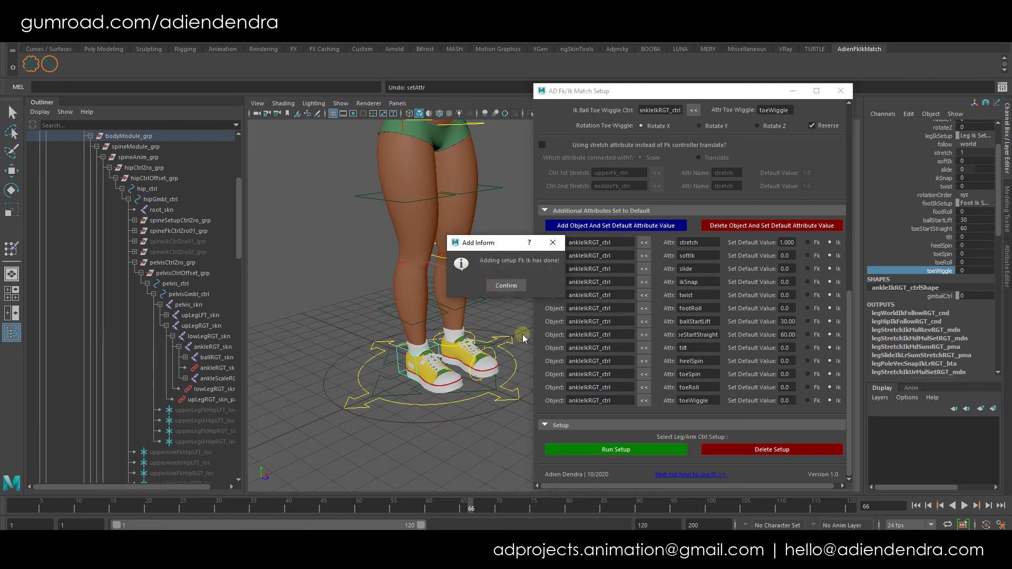
click(506, 286)
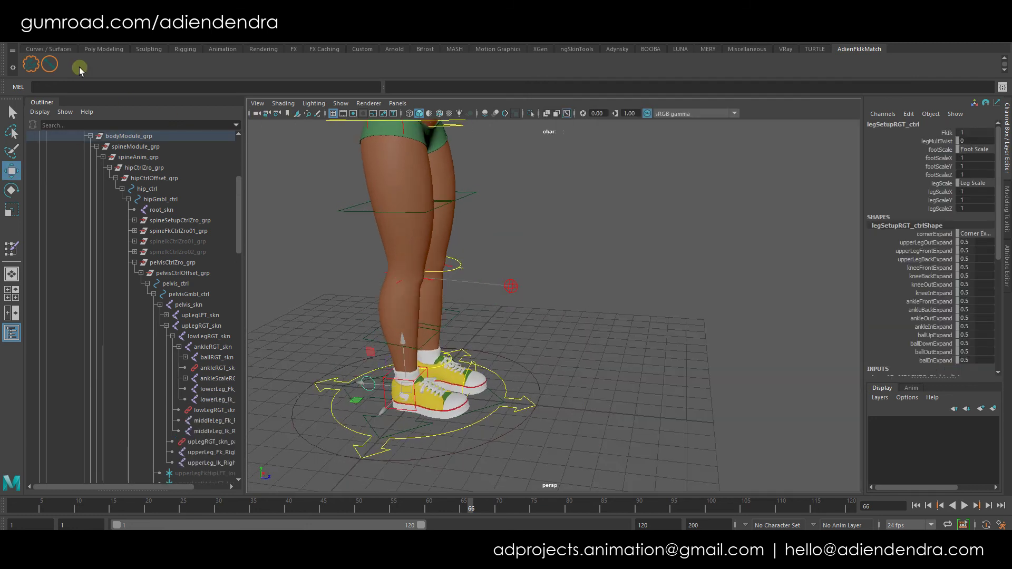
click(51, 63)
Move the right leg's lower-leg FK control down and forward to stretch the leg into a test pose
alt+drag(618, 317, 391, 377)
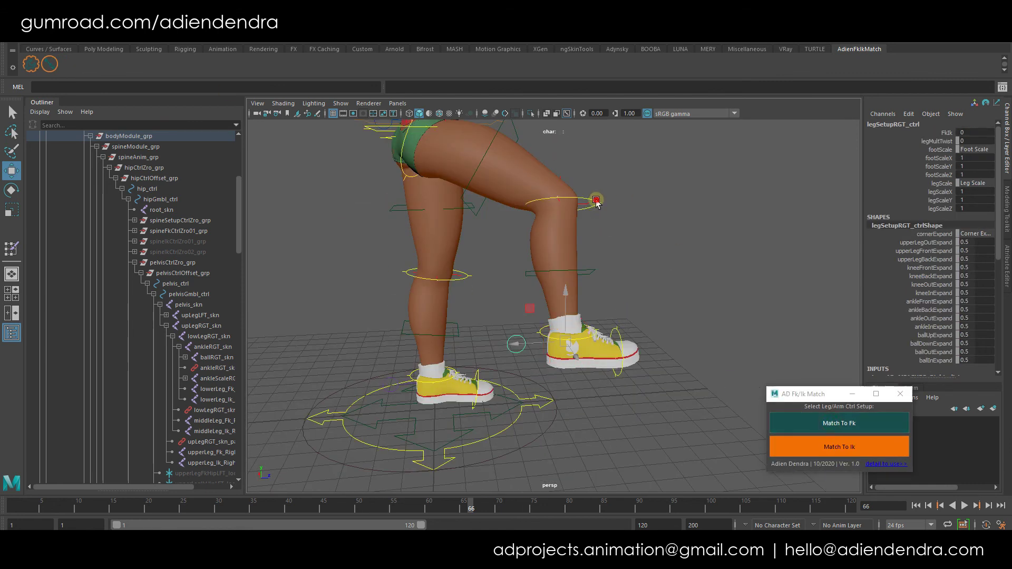
click(591, 200)
click(580, 426)
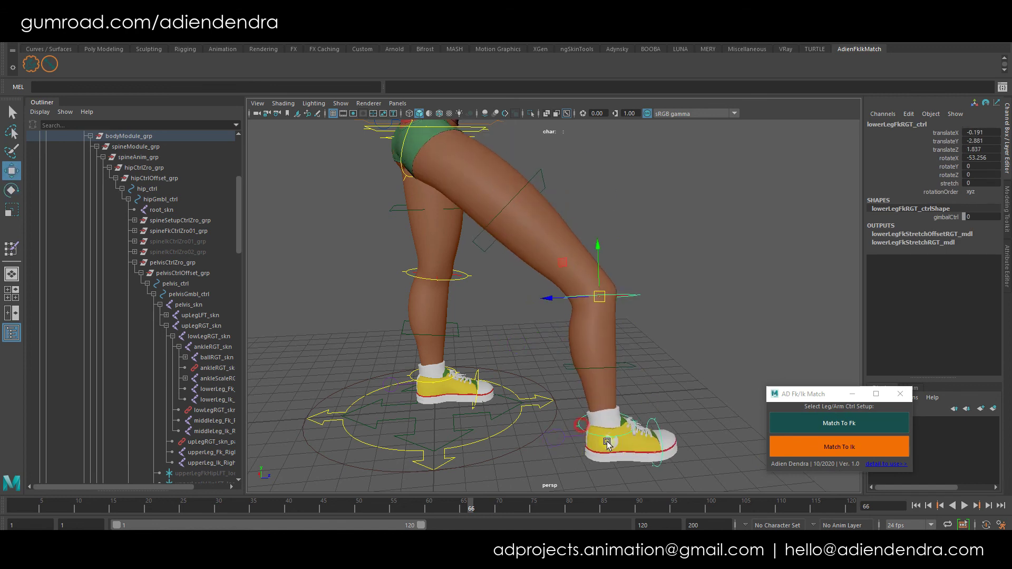
alt+middle_drag(607, 443, 635, 343)
drag(640, 341, 672, 426)
alt+right_drag(674, 429, 639, 374)
Match the posed right leg to IK using its leg setup control
click(560, 395)
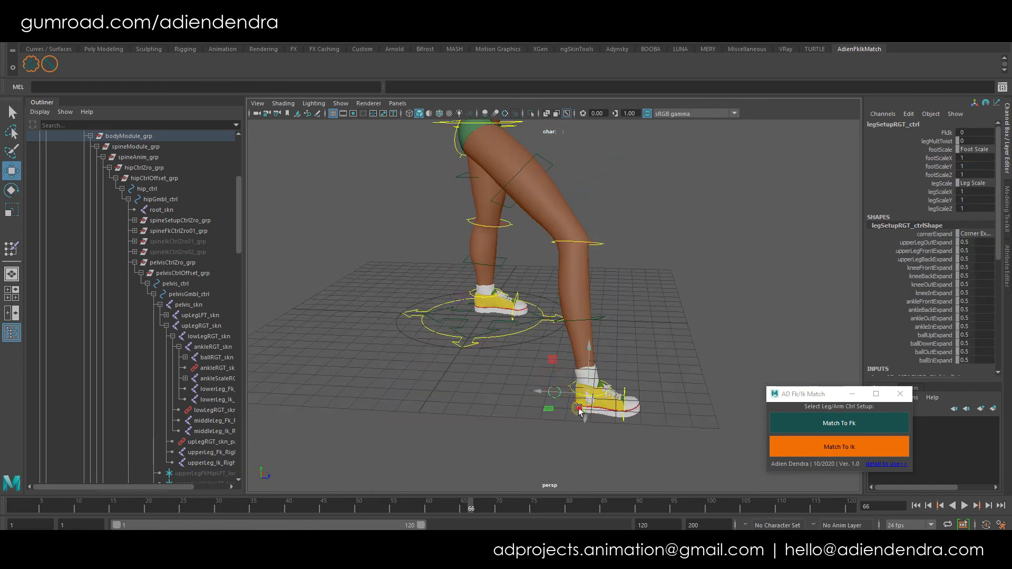
alt+drag(579, 408, 587, 410)
click(853, 424)
click(833, 446)
Change the toeWiggle of the right ankle IK control and raise the foot into a new IK pose
click(646, 401)
alt+drag(645, 402, 666, 403)
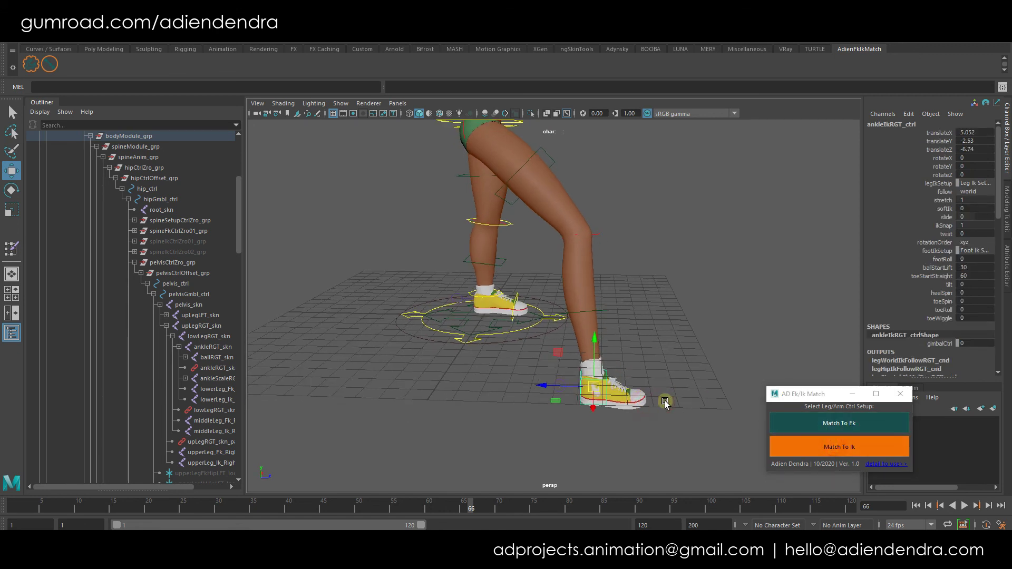
click(940, 319)
middle_drag(733, 362, 476, 366)
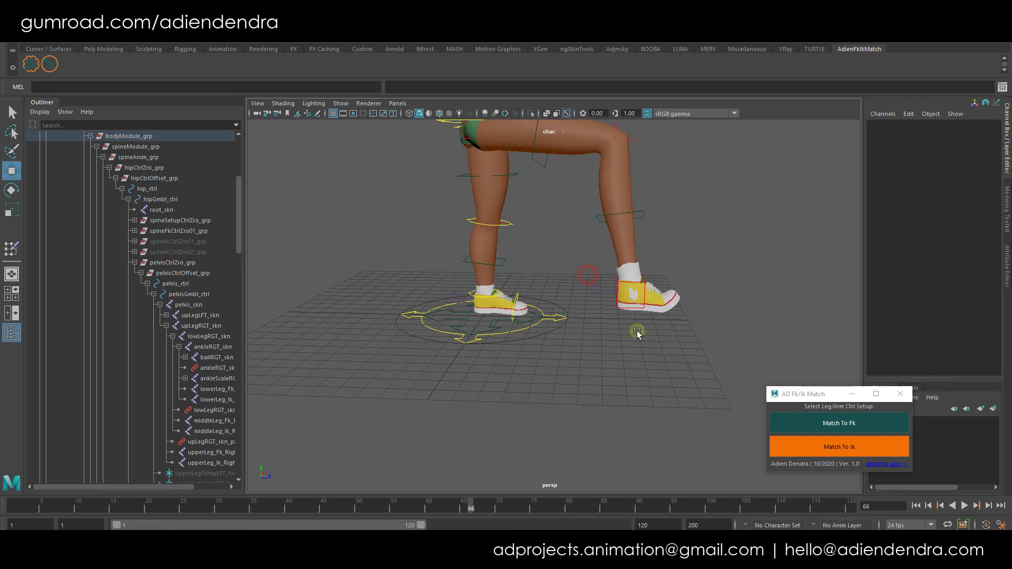
Match the right leg to FK, then rotate the ball FK control to about -29.6 in X to bend the toes down
click(596, 291)
click(839, 426)
alt+middle_drag(697, 263, 703, 273)
click(675, 327)
key(e)
drag(683, 275, 711, 307)
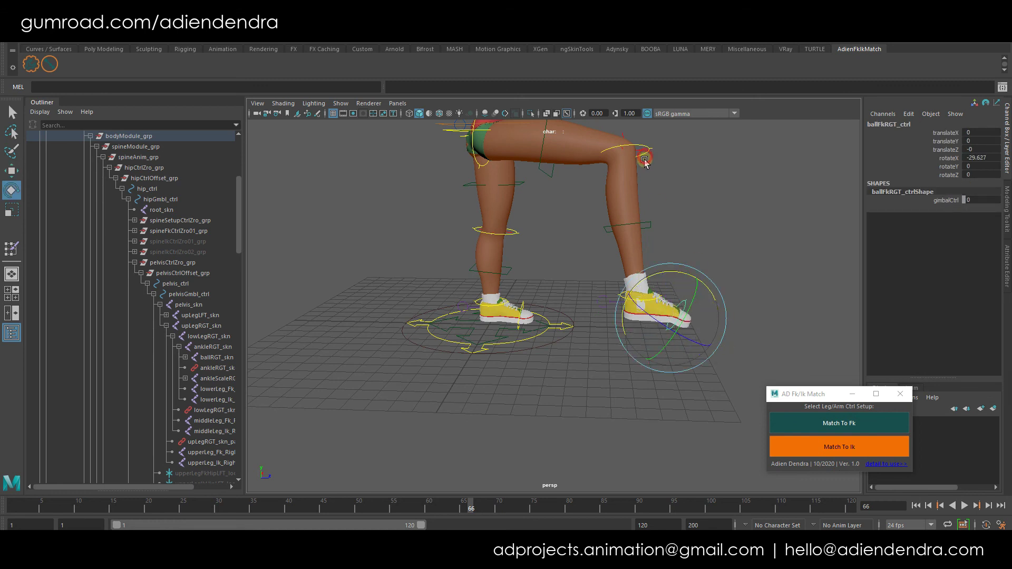
Rotate and move the right leg's lower-leg FK control to bend the knee, and select the ankle FK control
click(644, 160)
drag(622, 193, 590, 190)
key(w)
drag(622, 153, 552, 178)
mouse_move(548, 269)
alt+mouse_down()
mouse_move(586, 275)
mouse_move(559, 309)
mouse_move(562, 282)
alt+mouse_up()
click(564, 295)
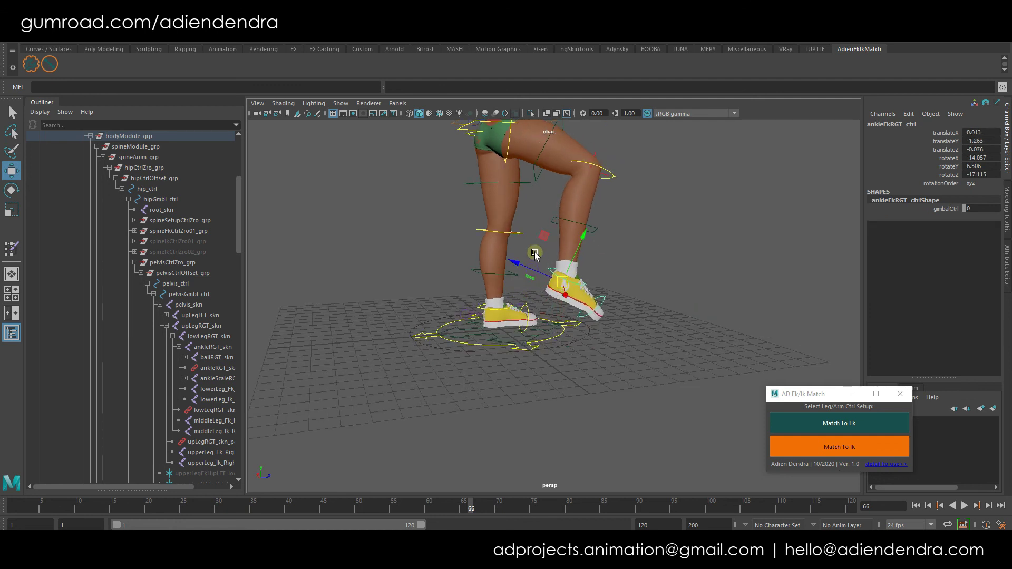
Match the bent right leg to IK and inspect the matched pose from the front of the character
click(532, 268)
click(837, 447)
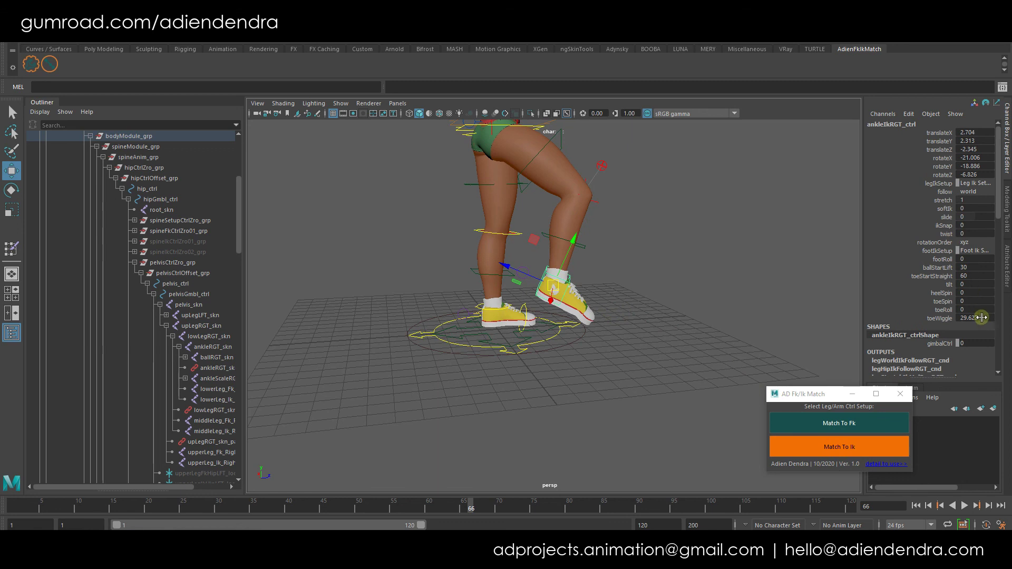
alt+drag(673, 263, 514, 290)
alt+middle_drag(511, 290, 510, 417)
alt+drag(569, 365, 548, 364)
Return to the AD Fk/Ik Match Setup window and review the right leg's control definitions and additional setup options
click(302, 509)
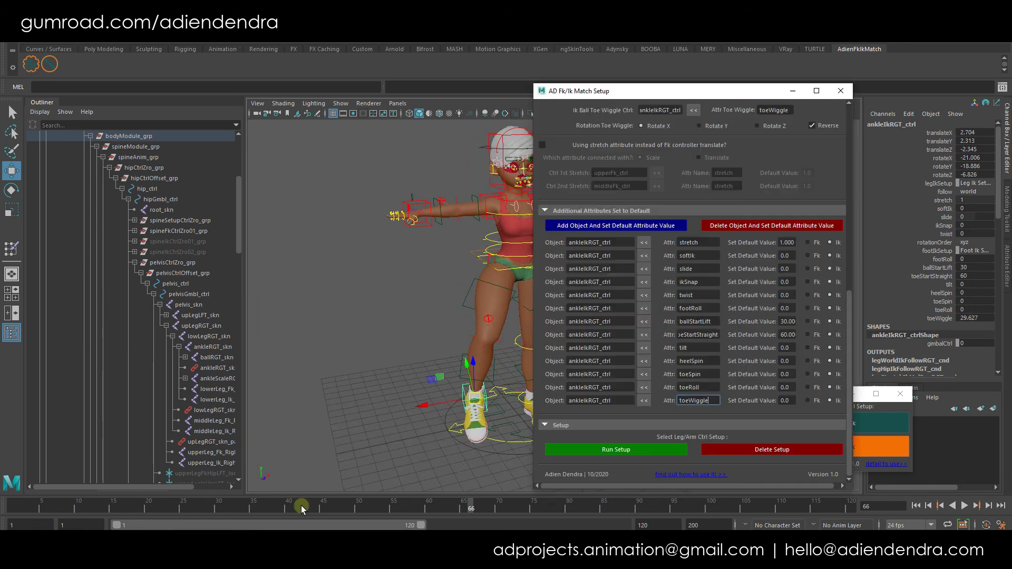
scroll(675, 356, up, 4)
scroll(729, 248, up, 3)
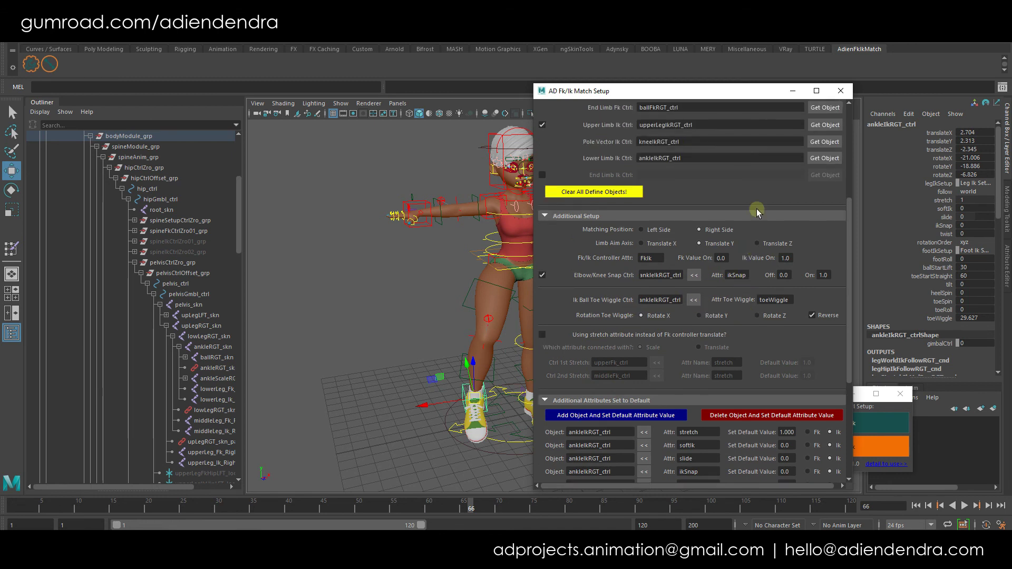